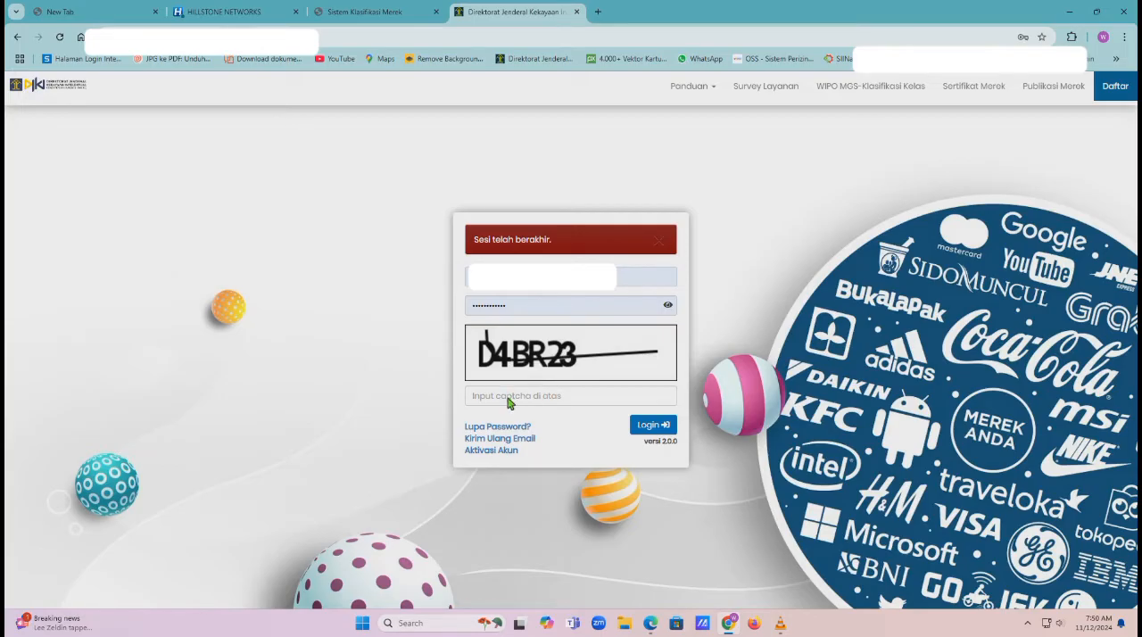
Enter the captcha code, log in to the trademark portal, and dismiss the browser's password warning
left_click(509, 403)
type("D")
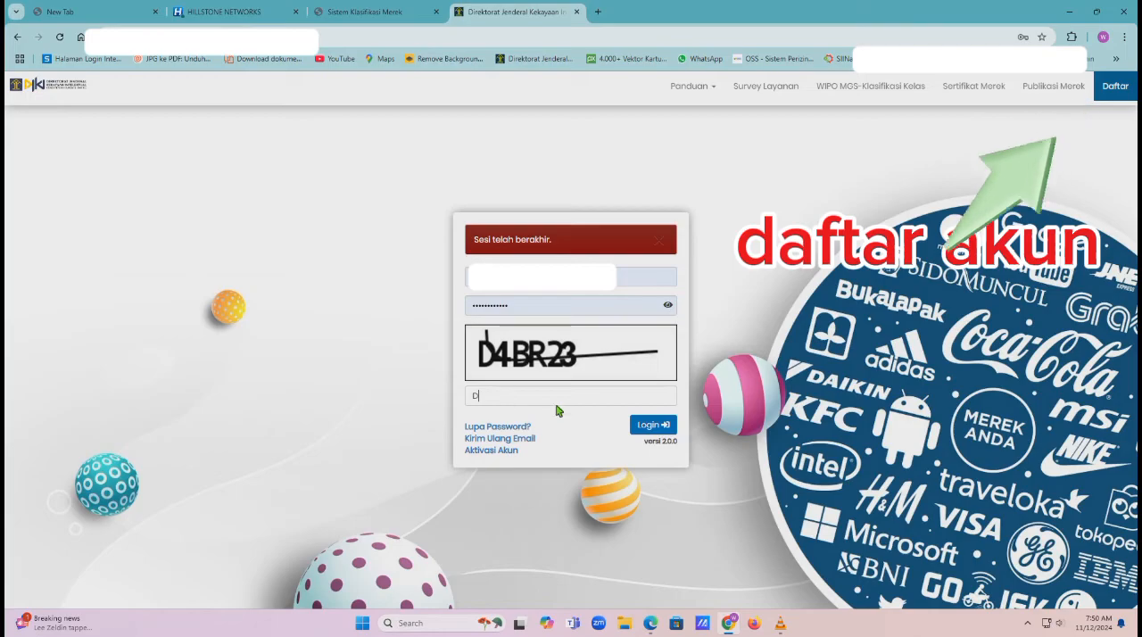
type("4B")
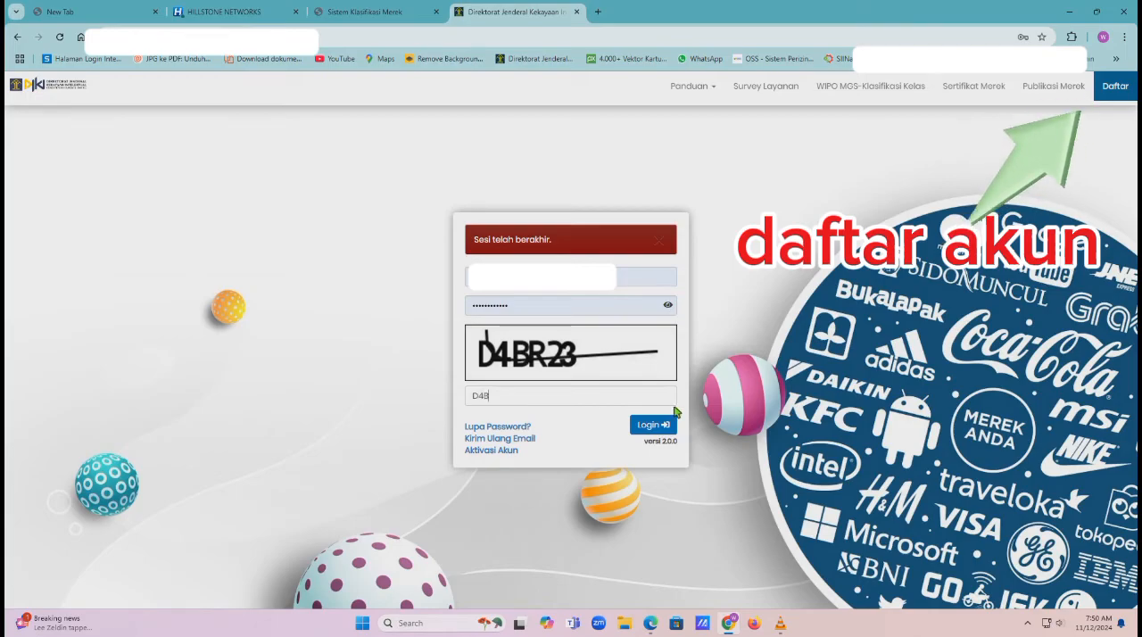
type("R23")
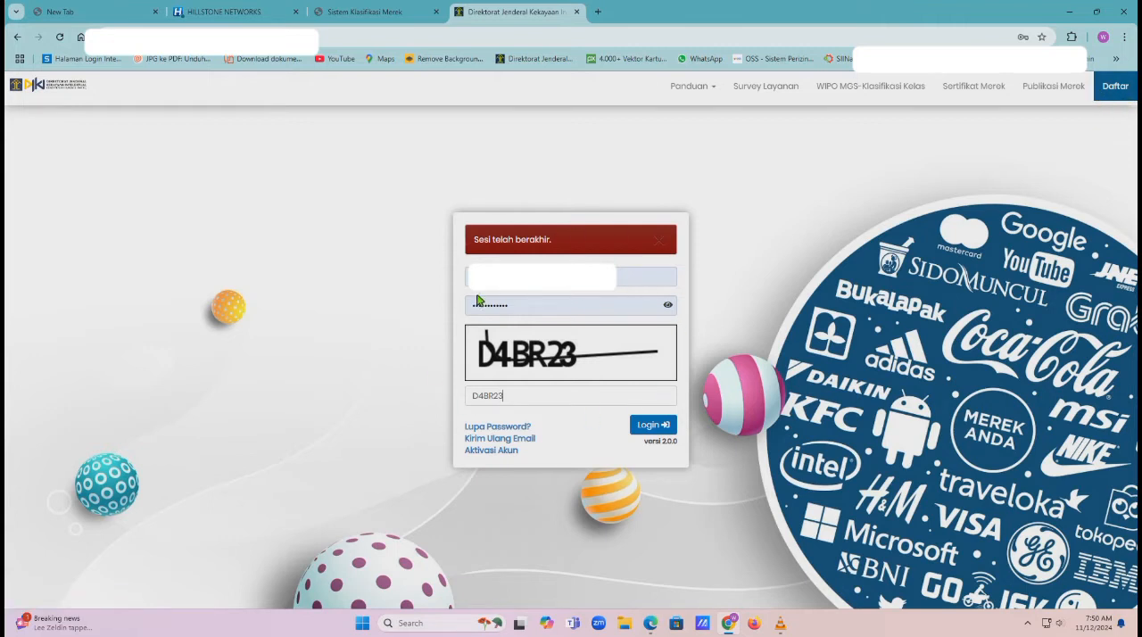
left_click(659, 432)
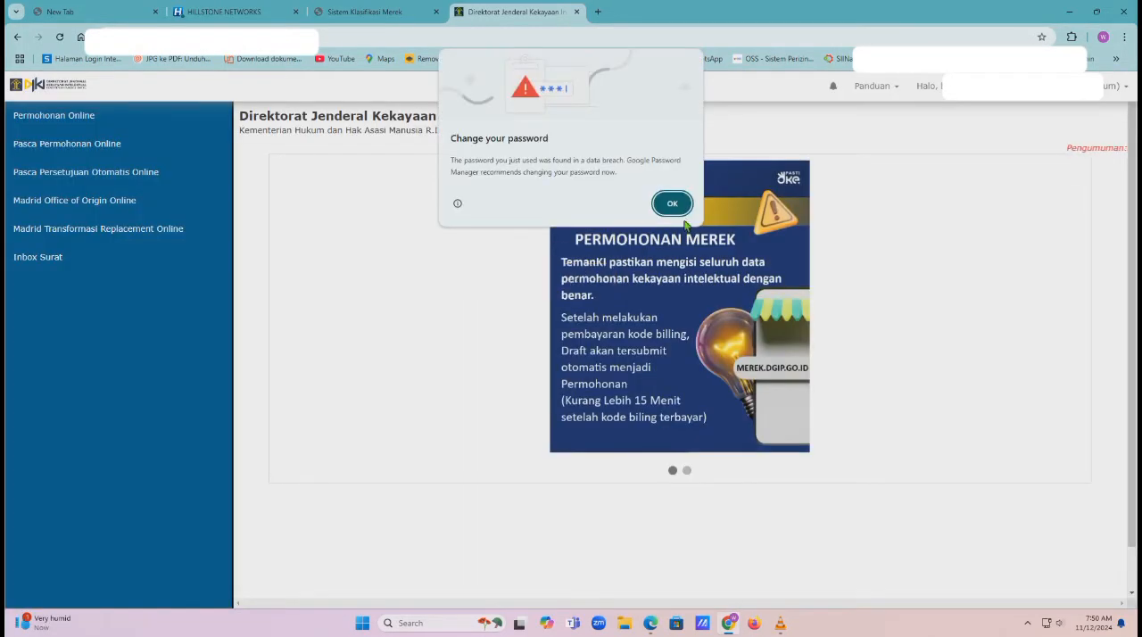
left_click(685, 212)
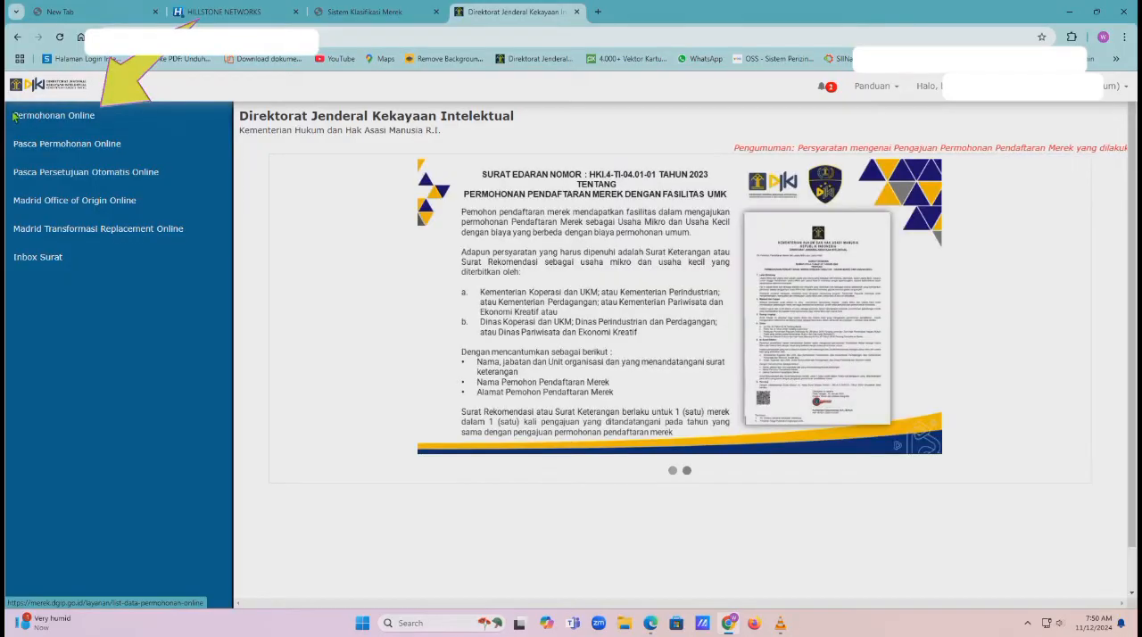
Add a new application under Permohonan Online and set its Tipe Permohonan to Merek Dagang
left_click(59, 118)
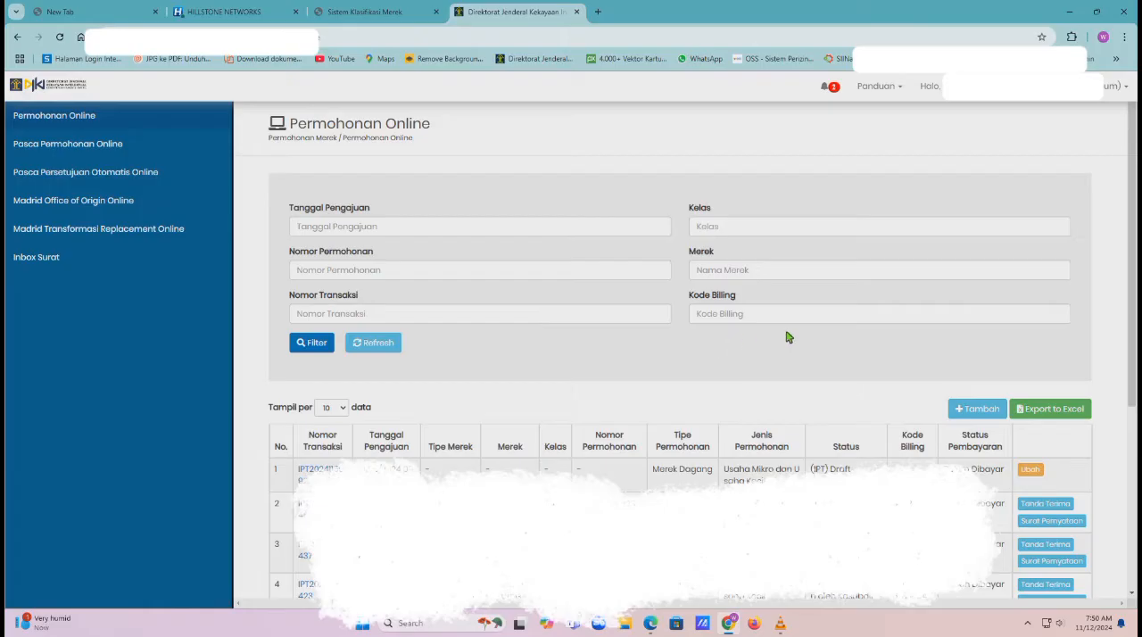
left_click(988, 416)
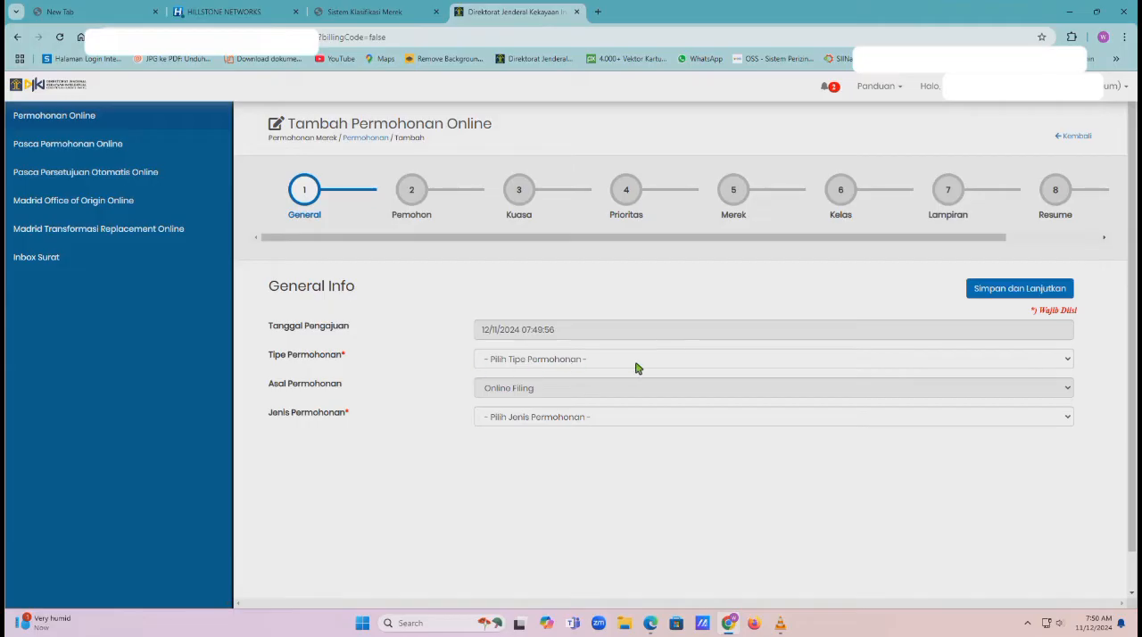
left_click(845, 360)
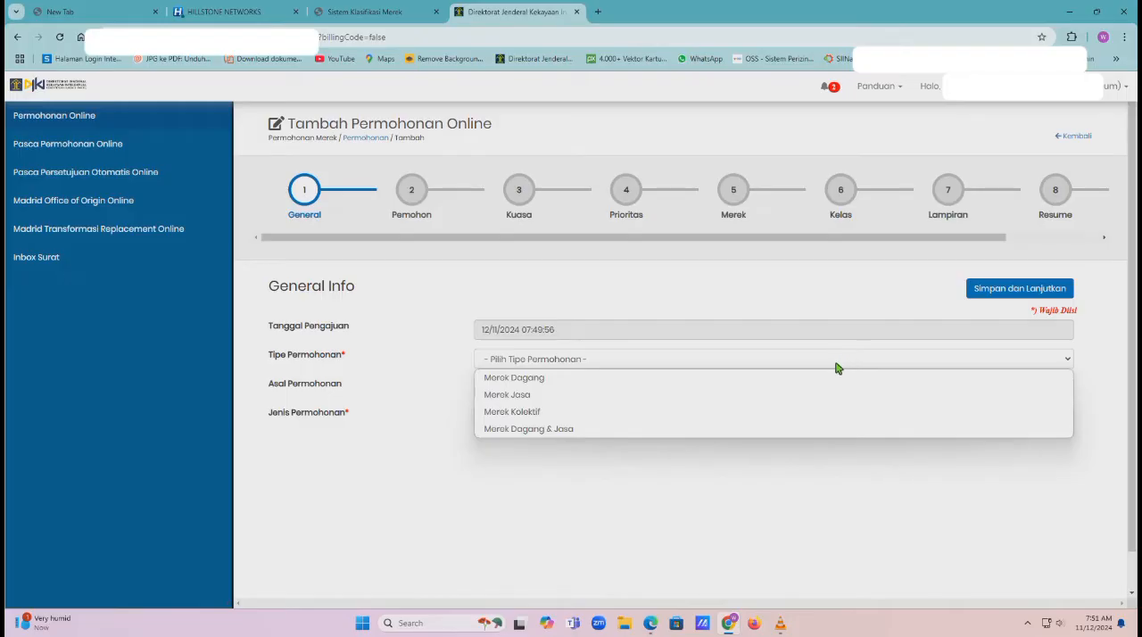
left_click(835, 379)
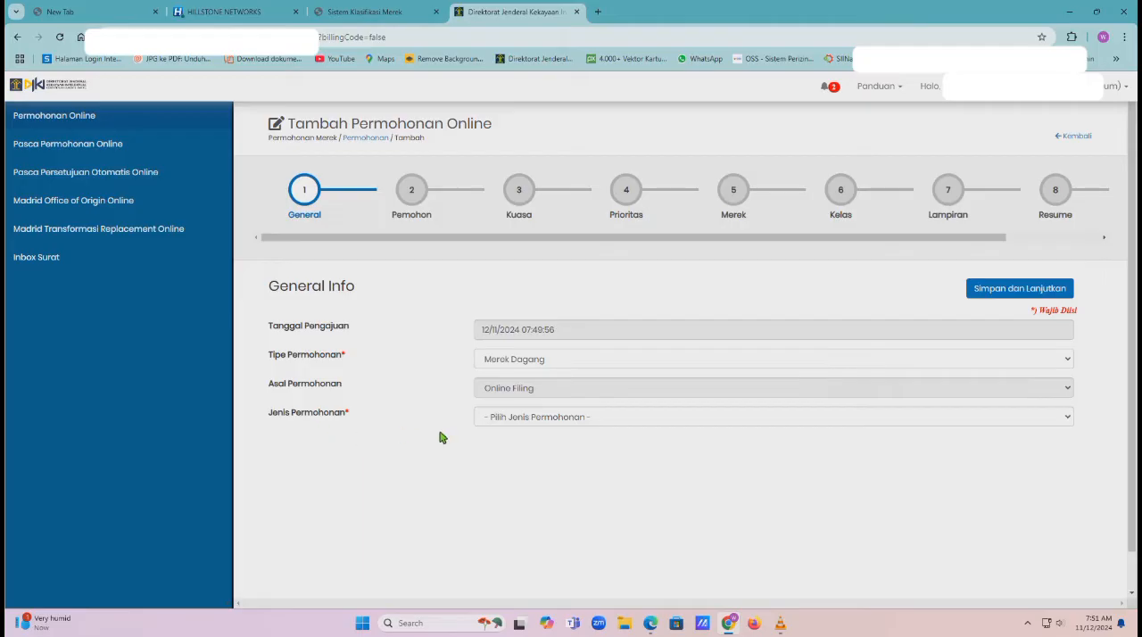
Set Jenis Permohonan to Usaha Mikro dan Usaha Kecil, then save and confirm the general info
left_click(578, 425)
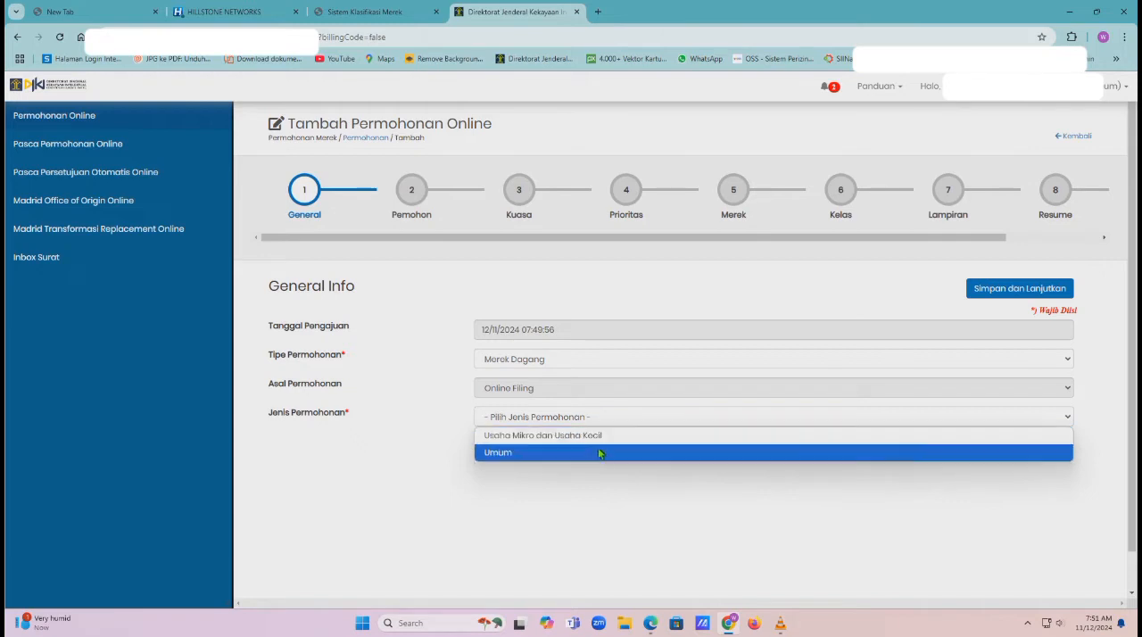
left_click(601, 439)
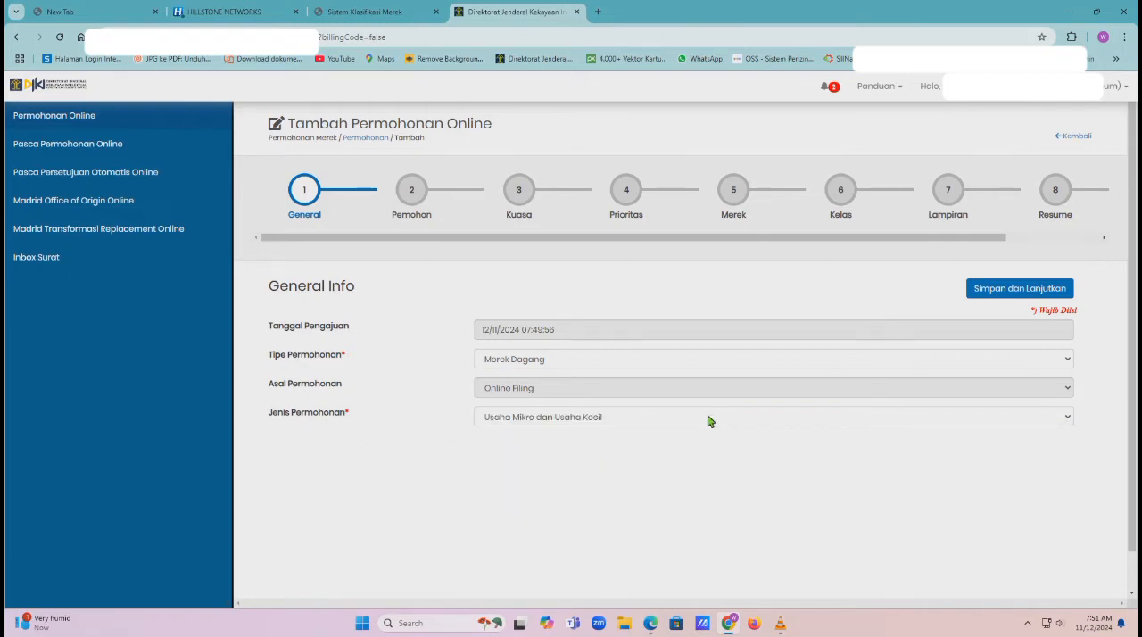
left_click(1031, 289)
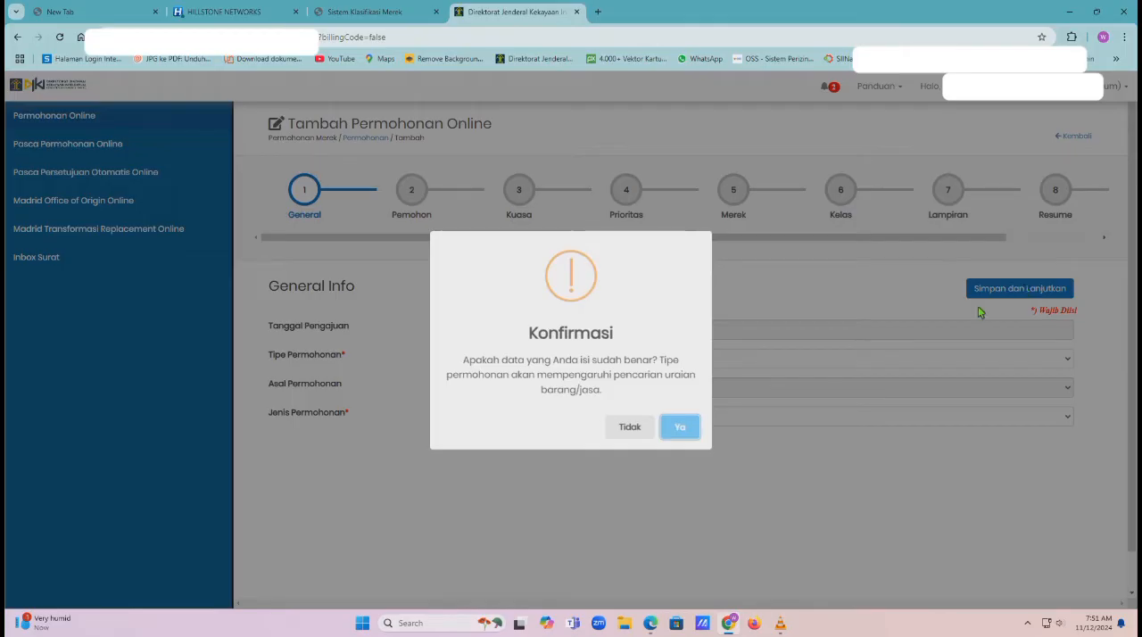
left_click(680, 428)
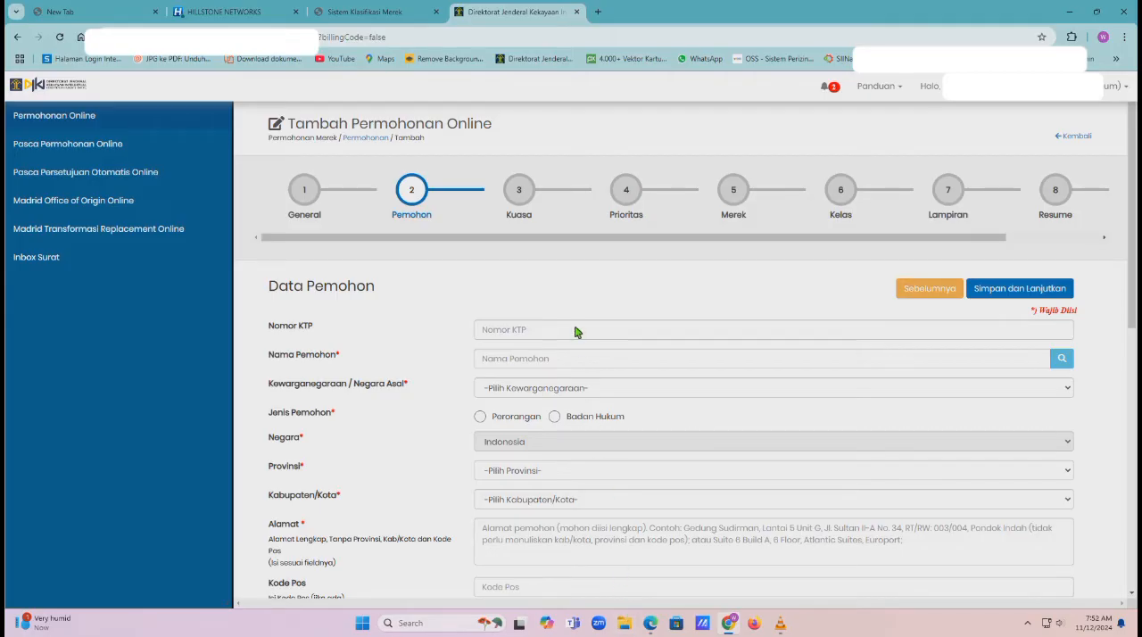
Set the applicant's Kewarganegaraan / Negara Asal to Indonesia and Jenis Pemohon to Perorangan
left_click(626, 630)
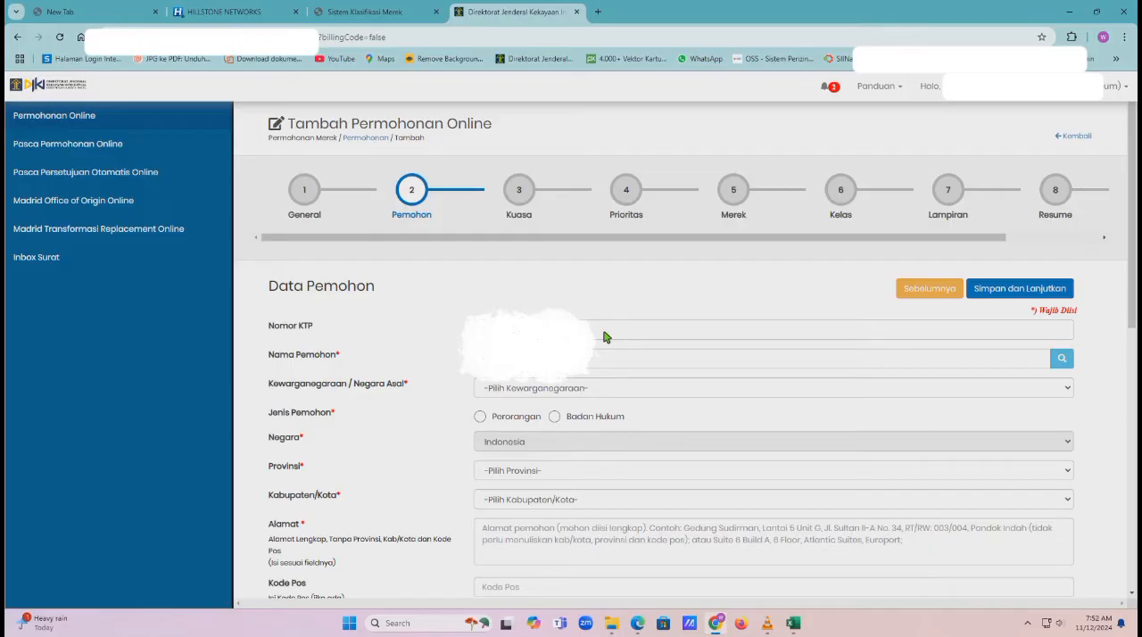
left_click(609, 395)
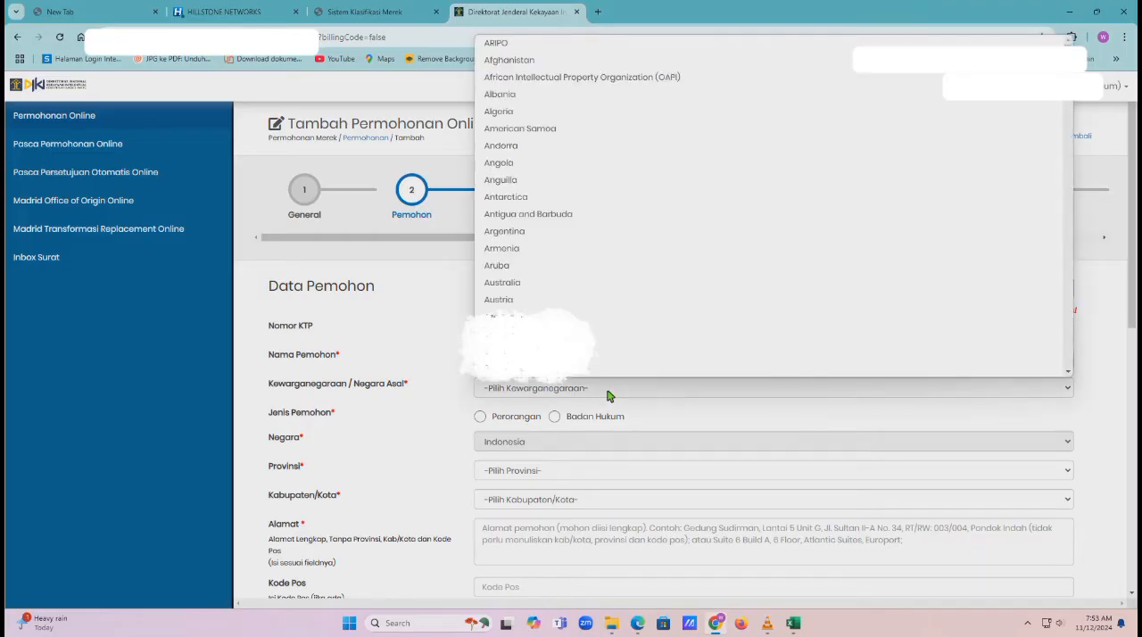
type("in")
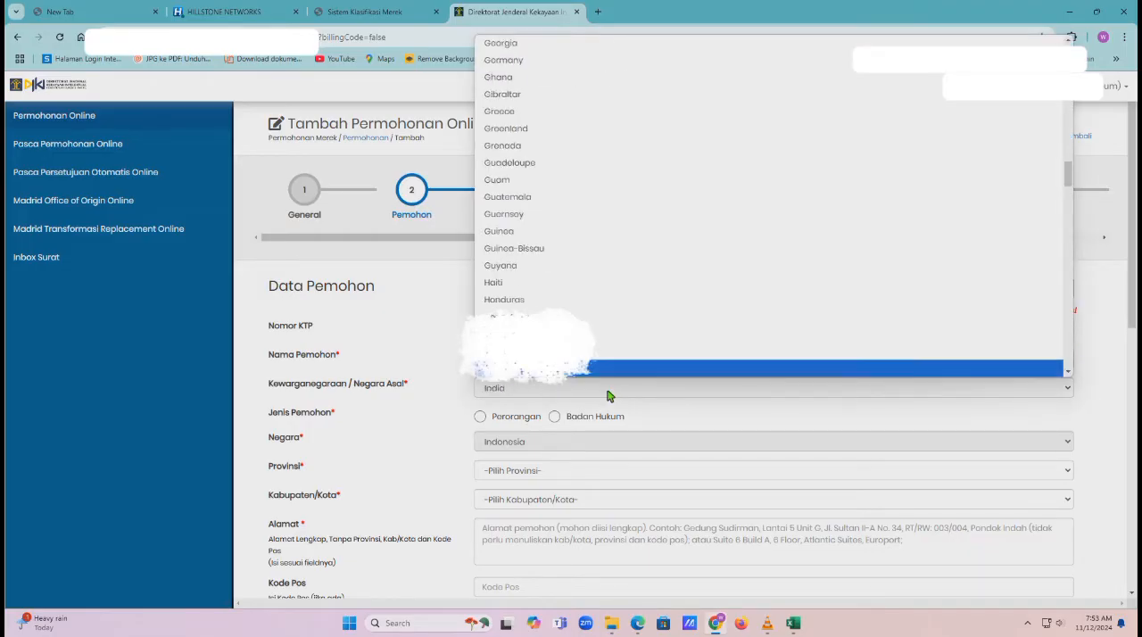
type("d")
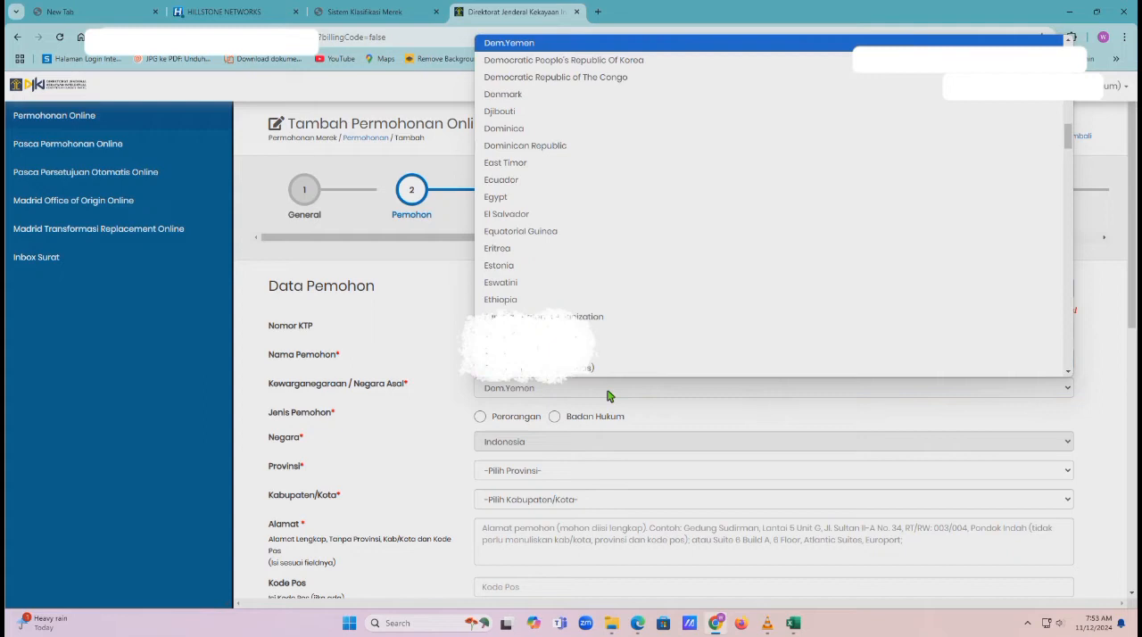
type("indo")
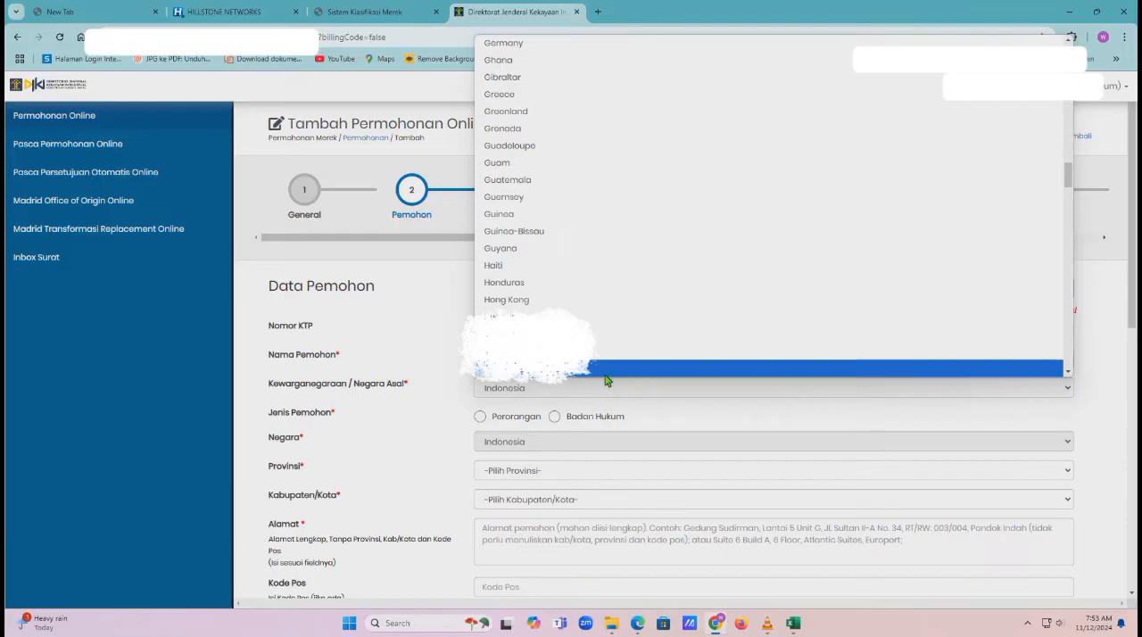
left_click(604, 373)
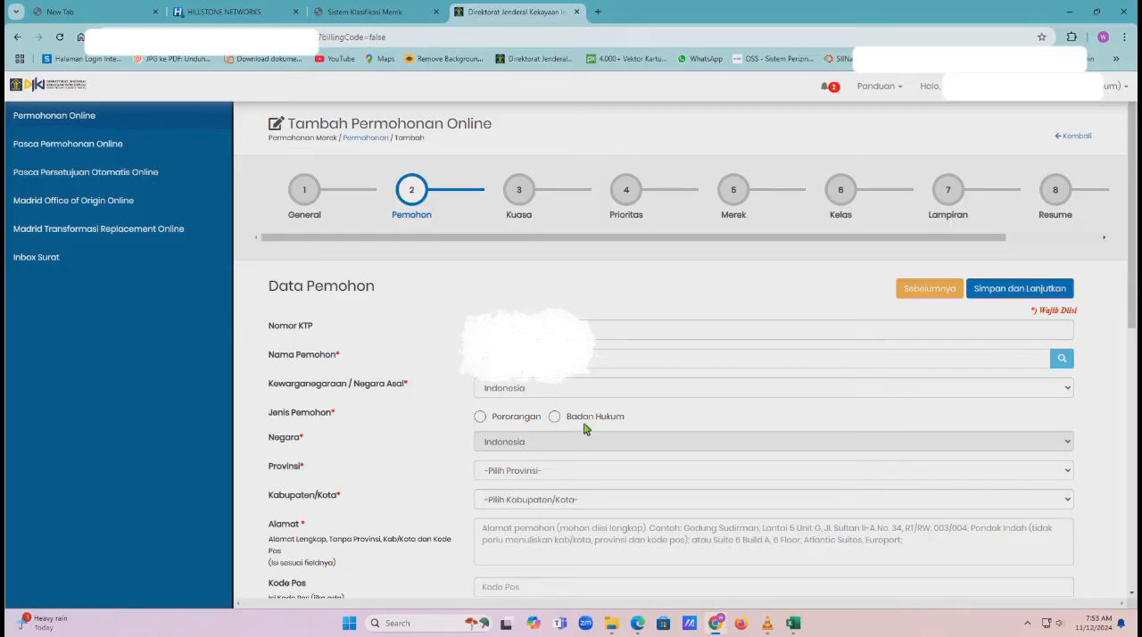
left_click(480, 417)
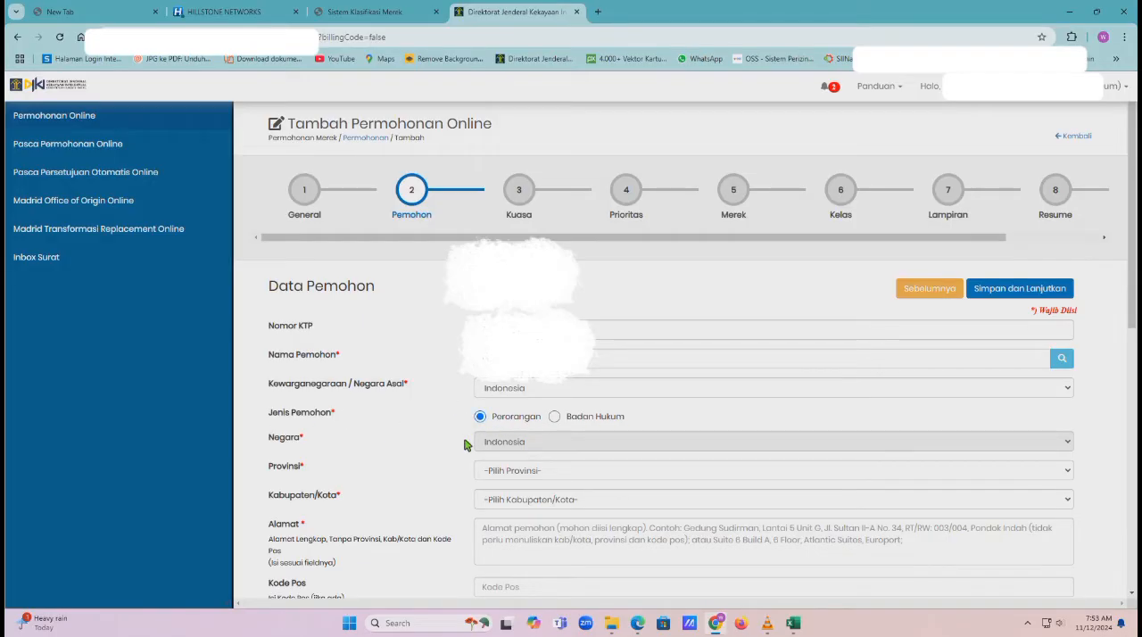
Set the applicant's Provinsi to Jawa Barat and Kabupaten/Kota to Kota Bogor
scroll(464, 444, "down", 1)
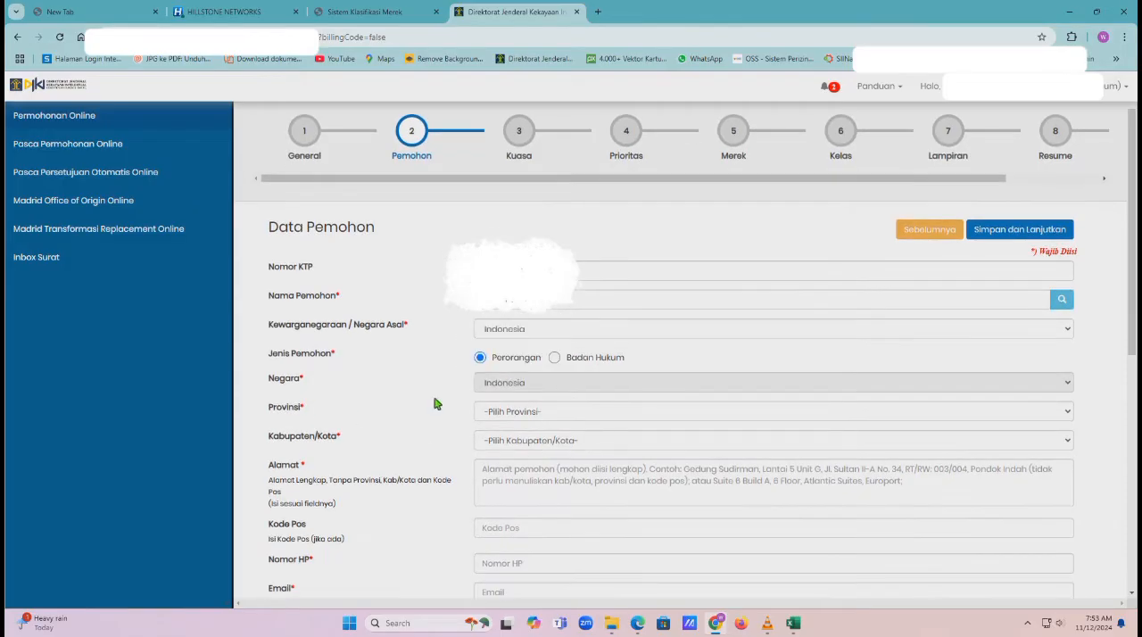
left_click(517, 416)
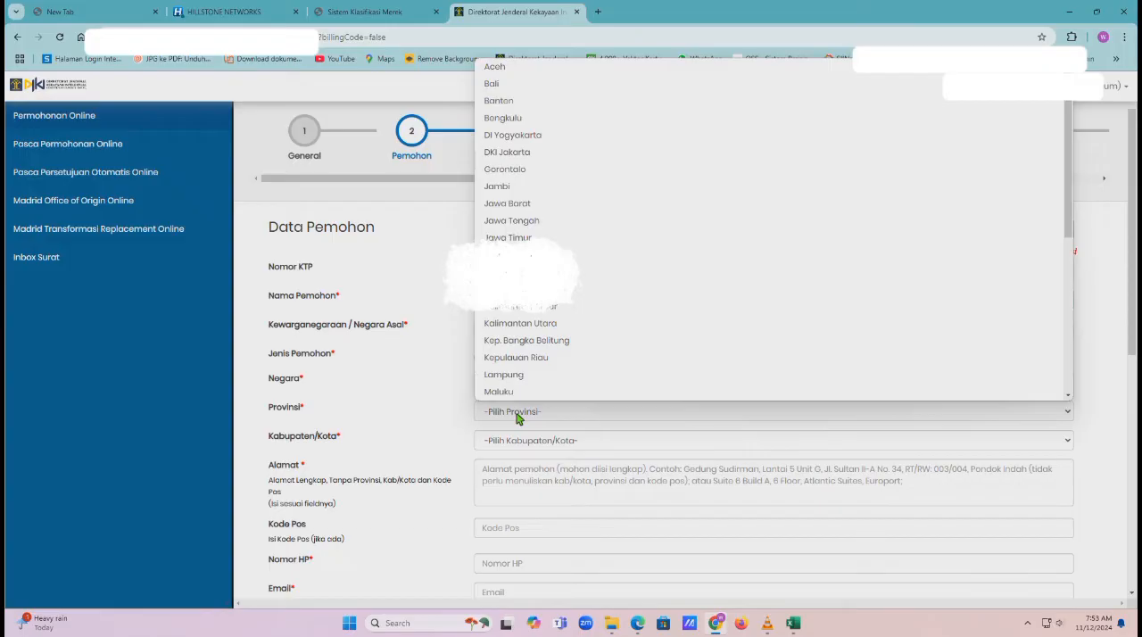
type("jaw")
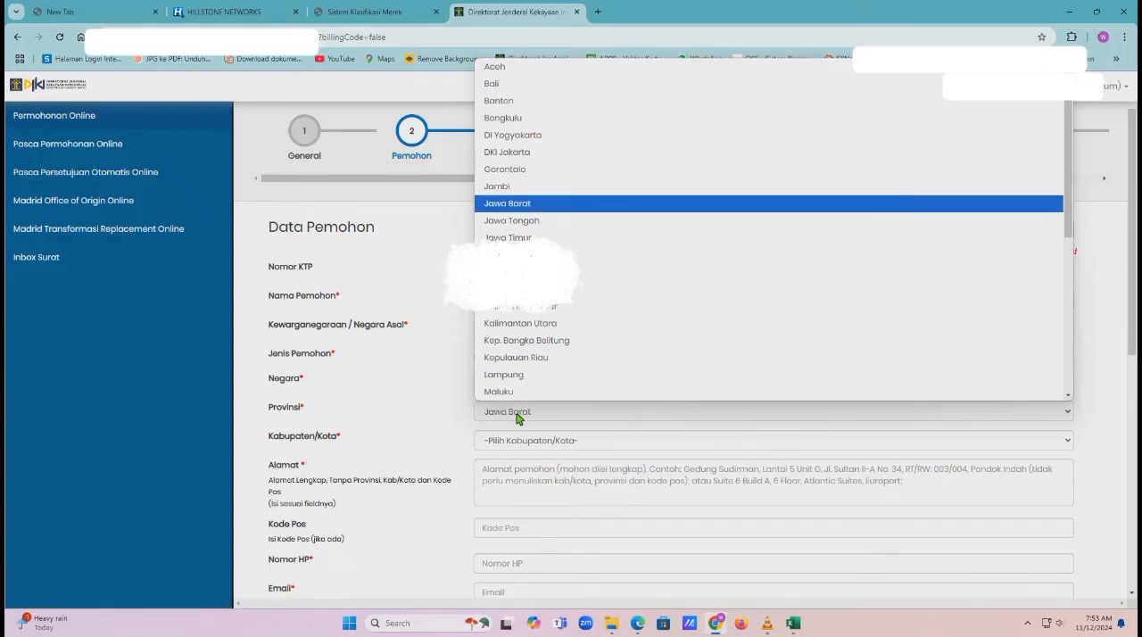
left_click(526, 209)
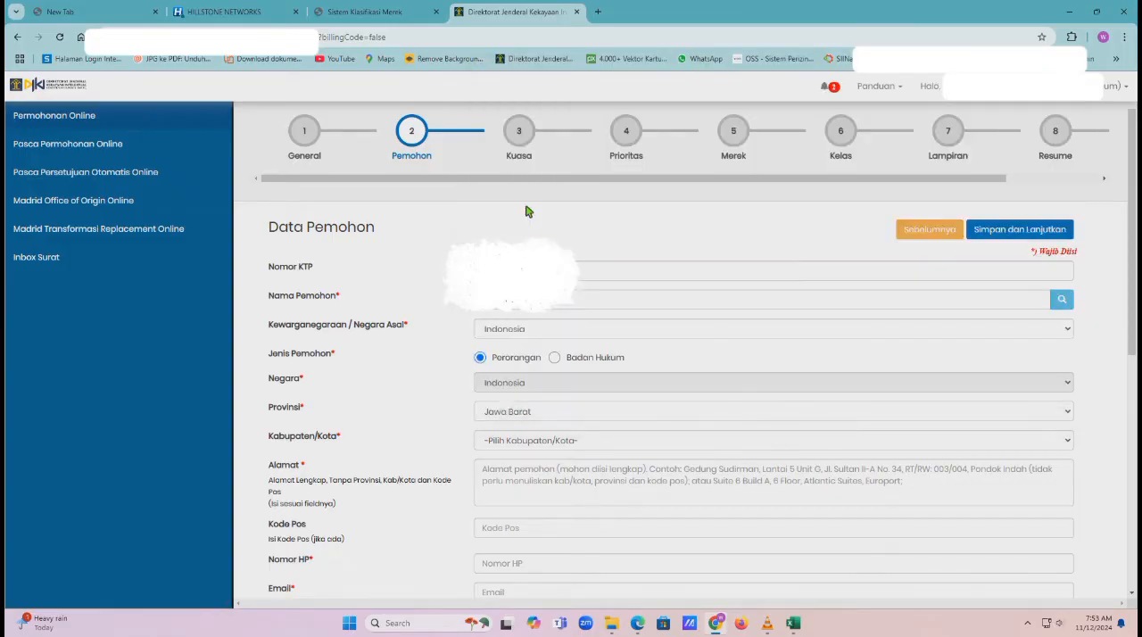
left_click(540, 440)
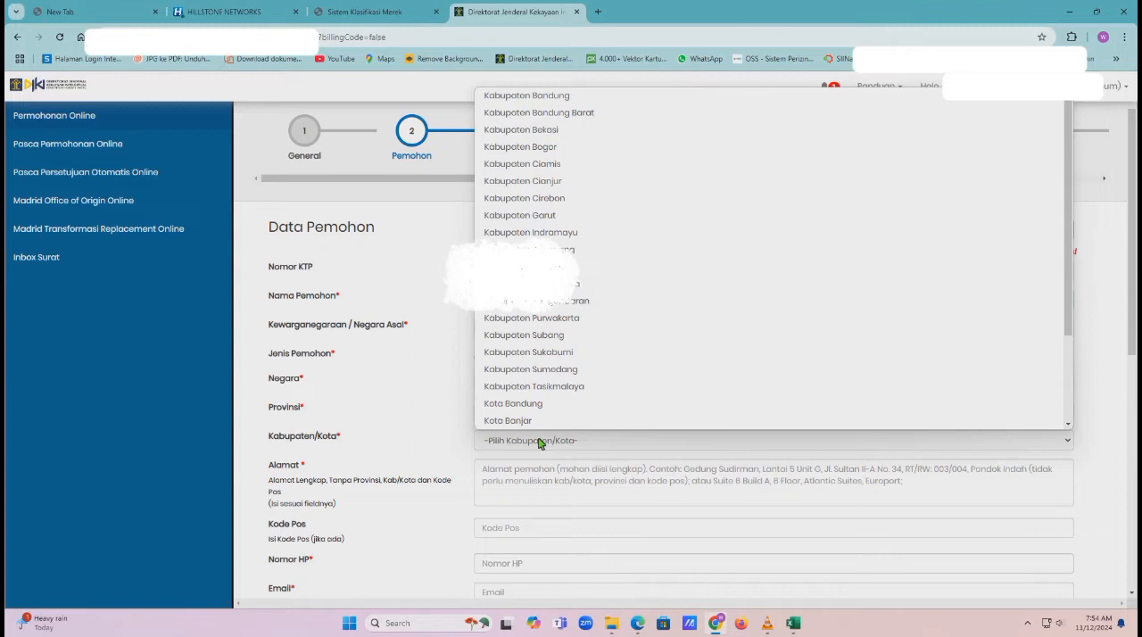
scroll(535, 383, "down", 3)
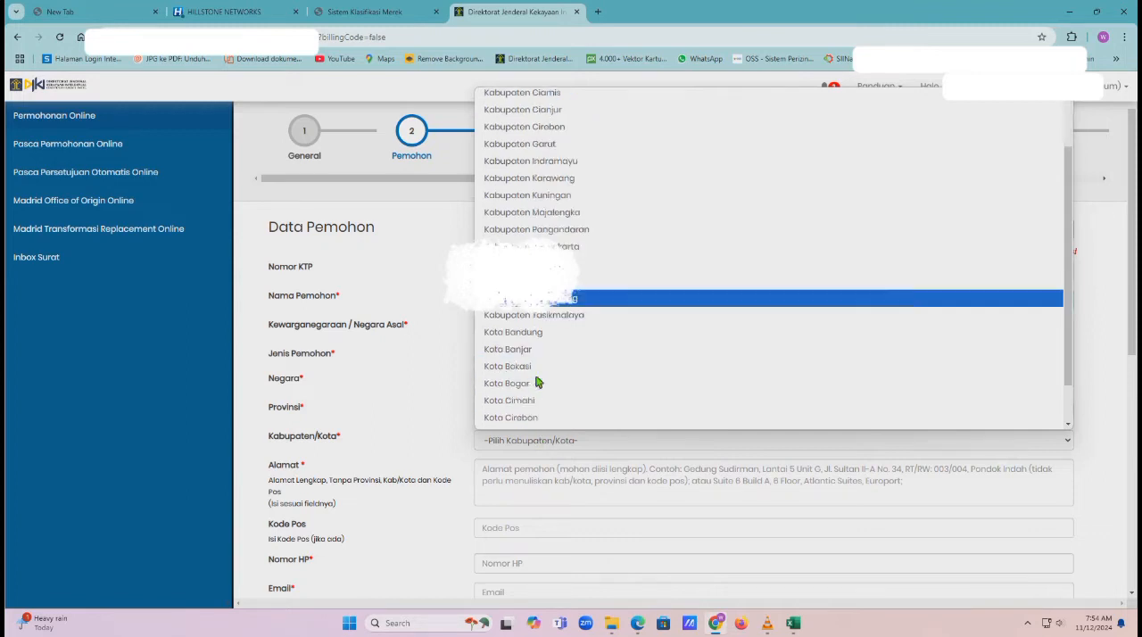
left_click(534, 387)
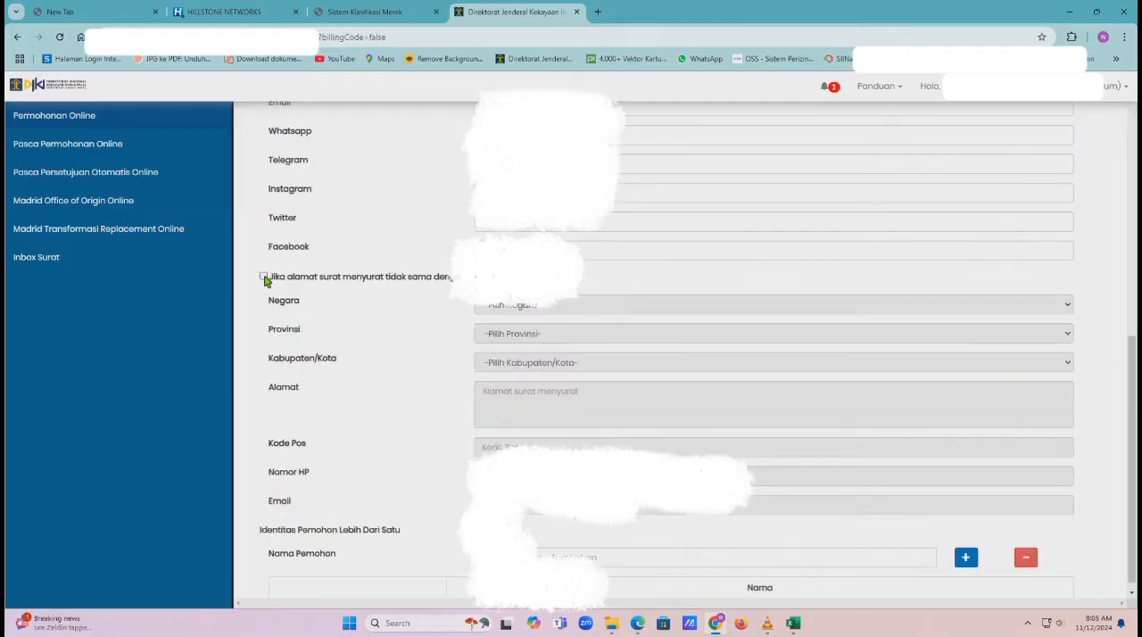
Enable a correspondence address that differs from the applicant's identity and set its Negara to Indonesia
left_click(264, 278)
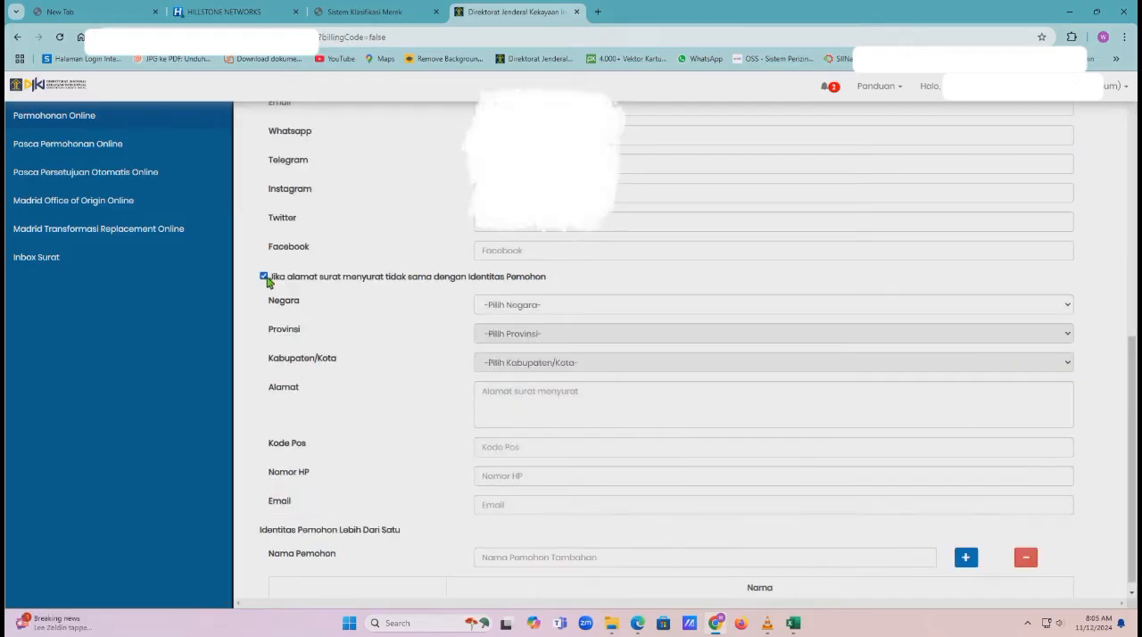
left_click(516, 306)
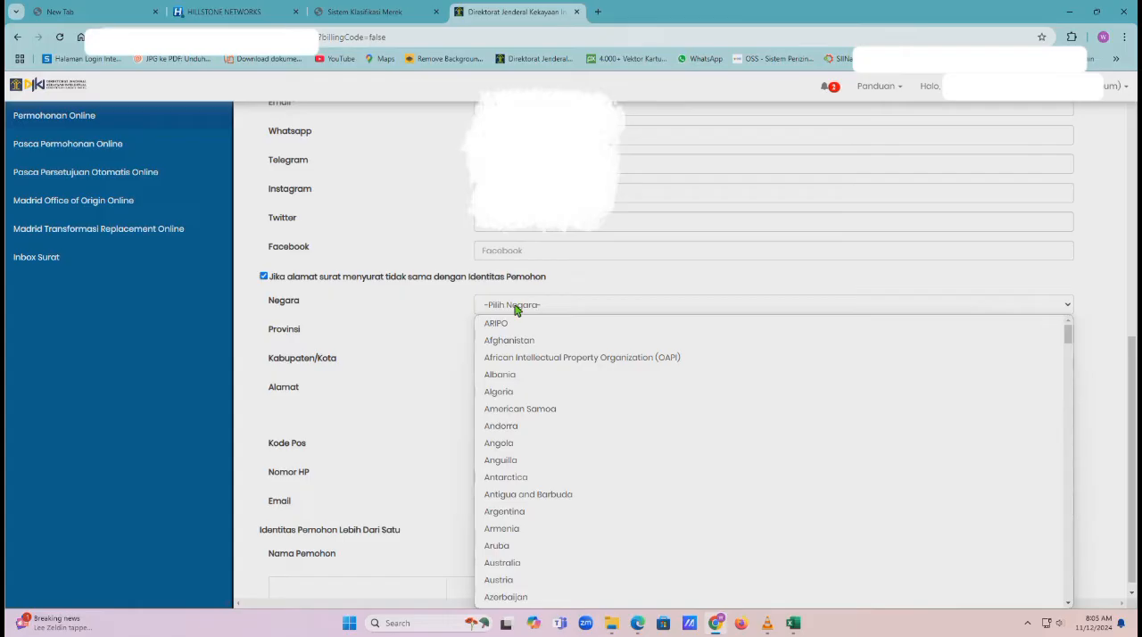
type("in")
scroll(526, 343, "down", 3)
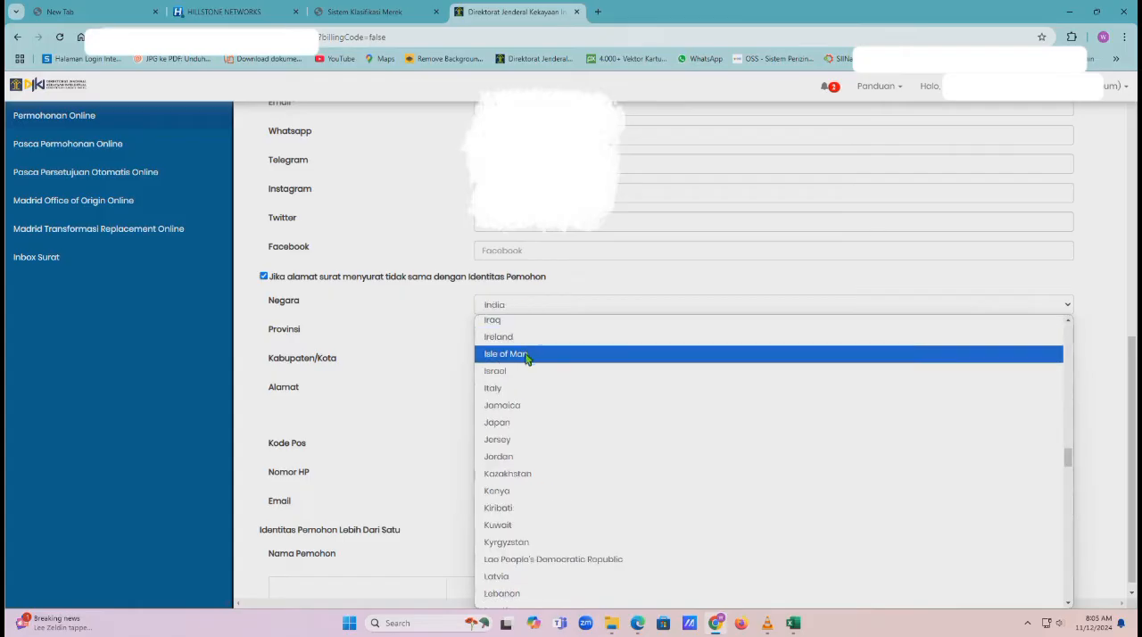
scroll(530, 382, "up", 2)
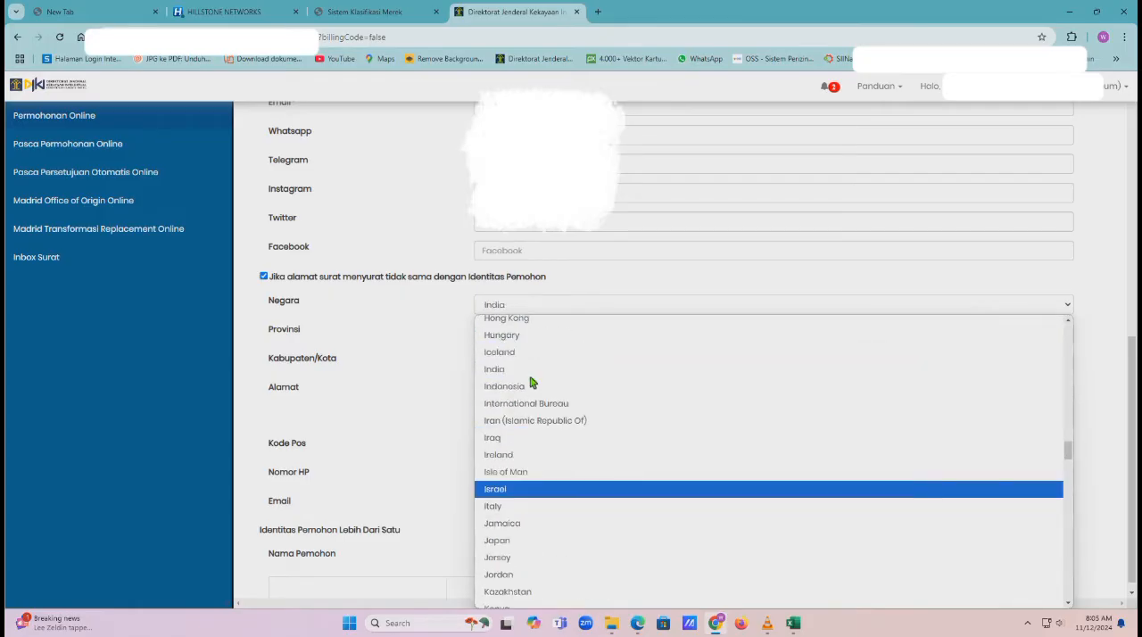
left_click(527, 386)
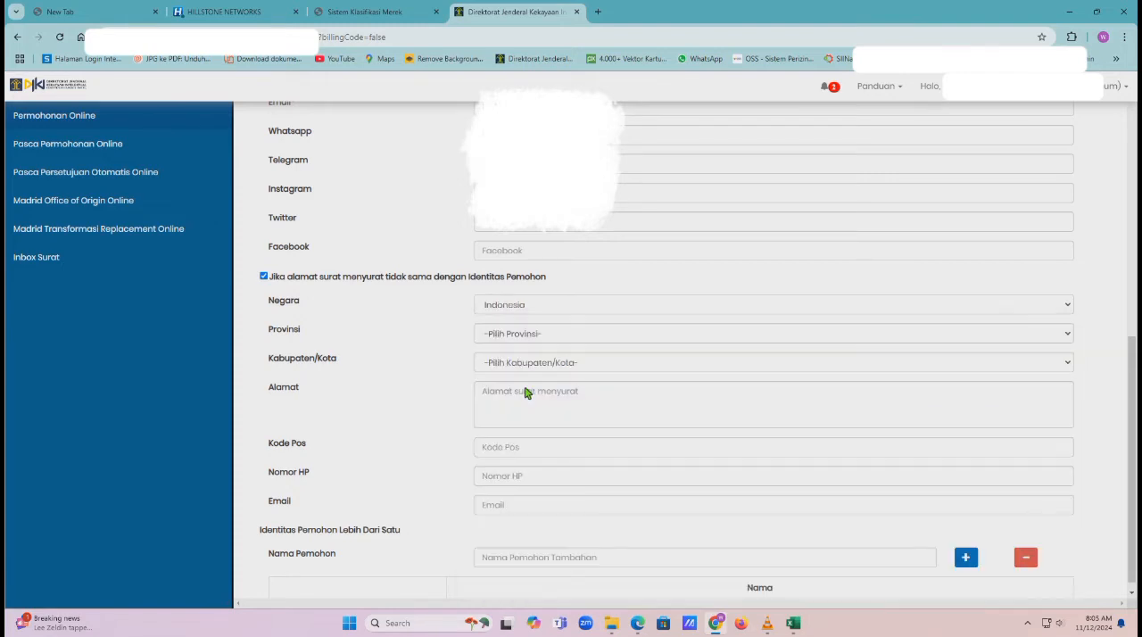
Set the Provinsi of the correspondence address to Jawa Barat
left_click(510, 336)
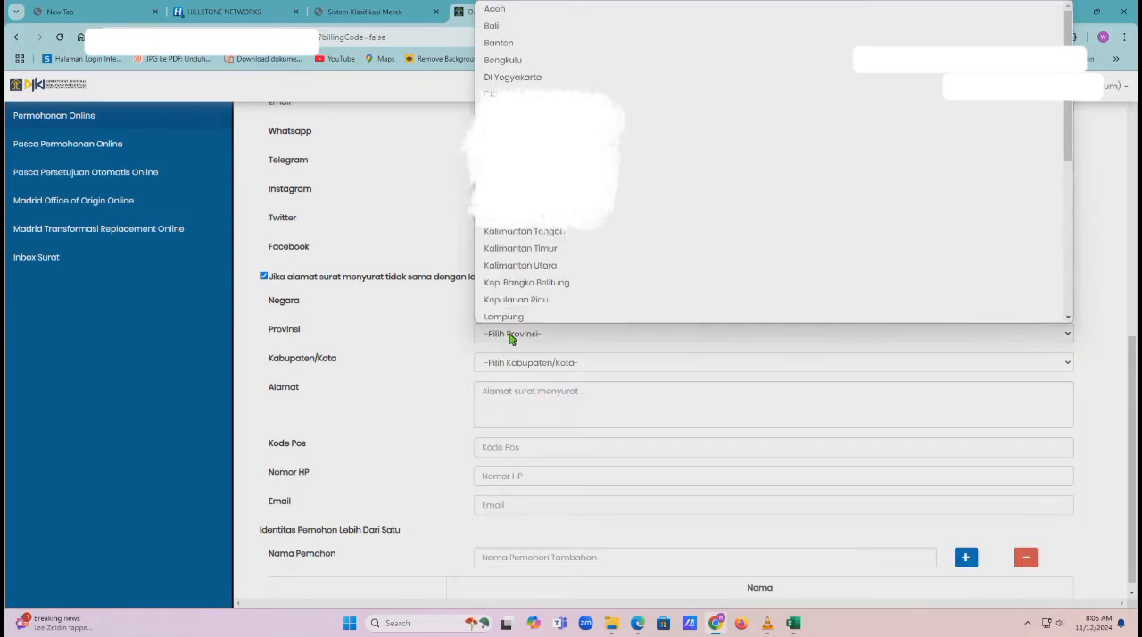
type("jaw")
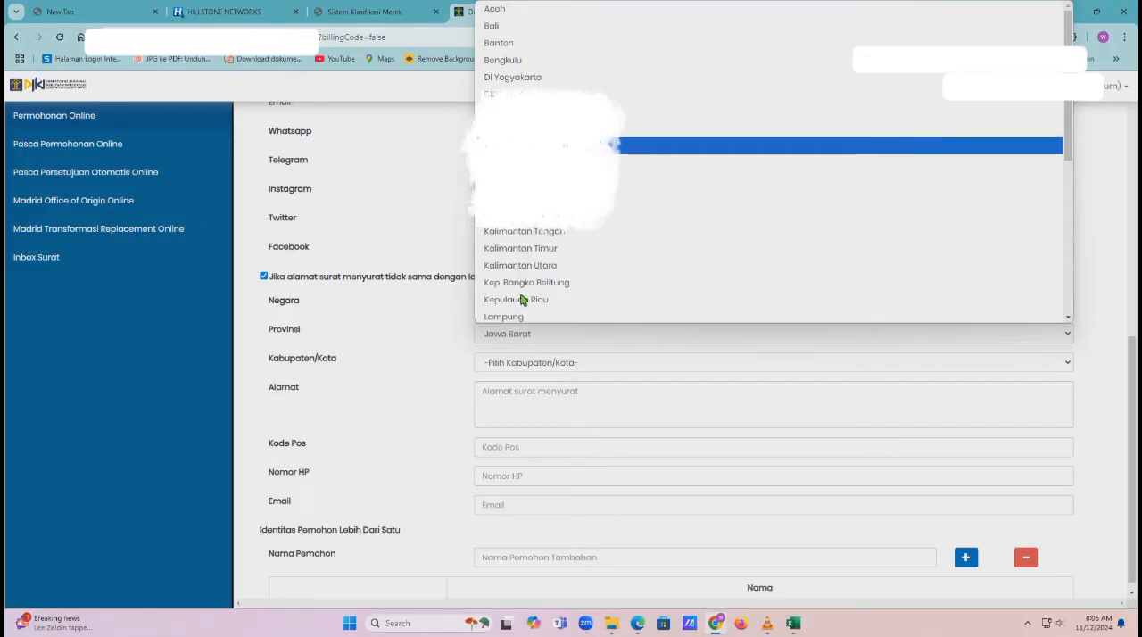
left_click(527, 146)
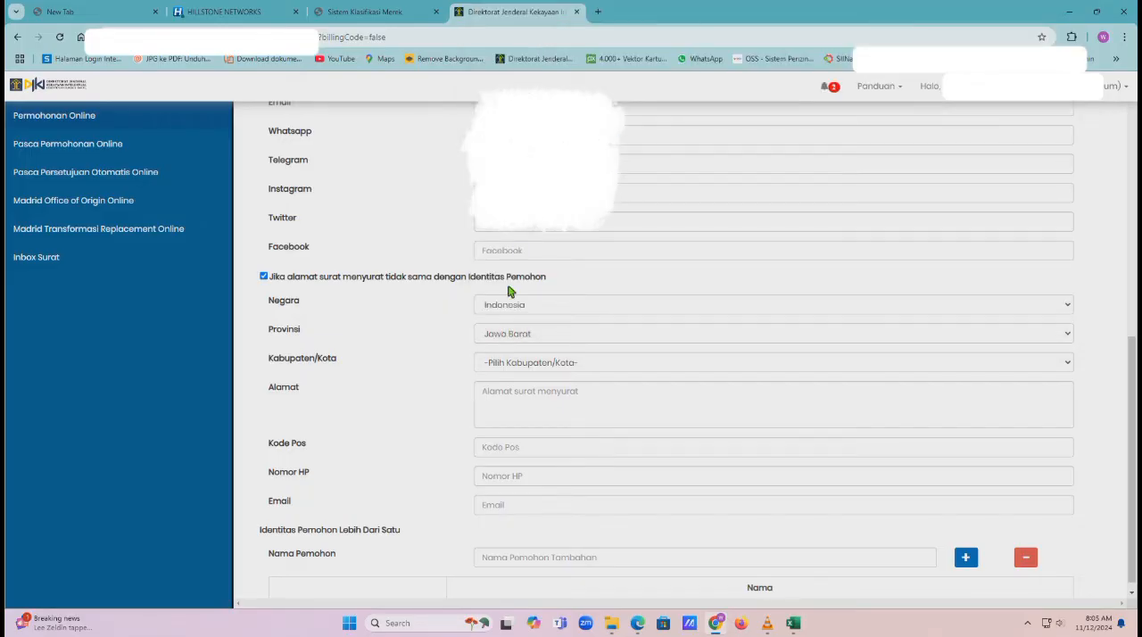
Set the correspondence address to Kota Depok and fill in its street address, postal code, mobile number and e-mail
left_click(507, 366)
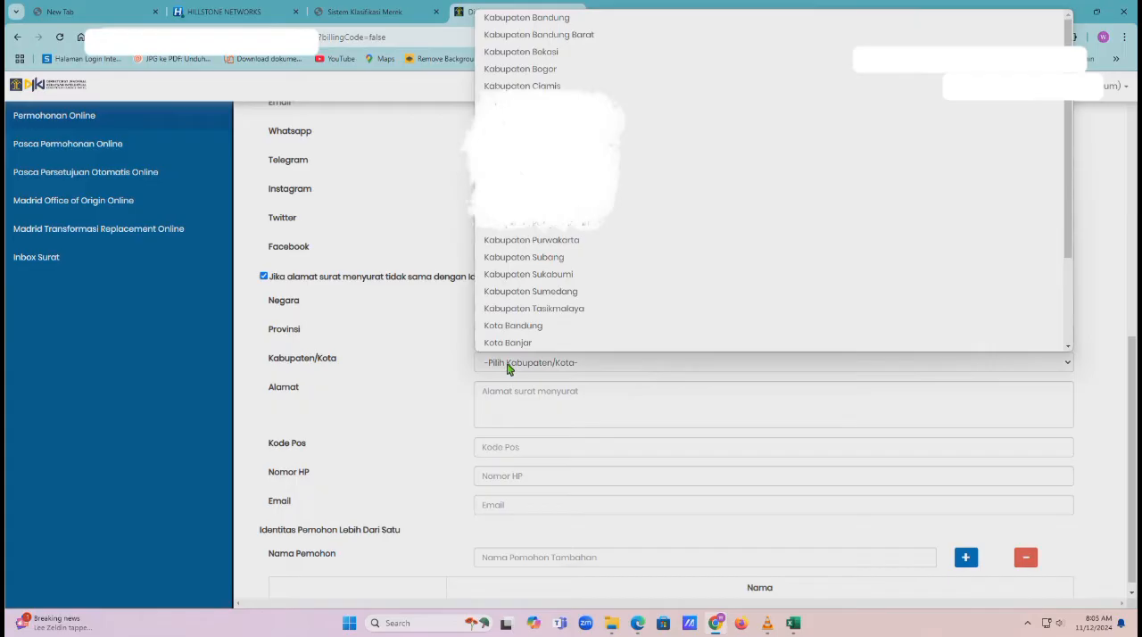
scroll(515, 346, "down", 2)
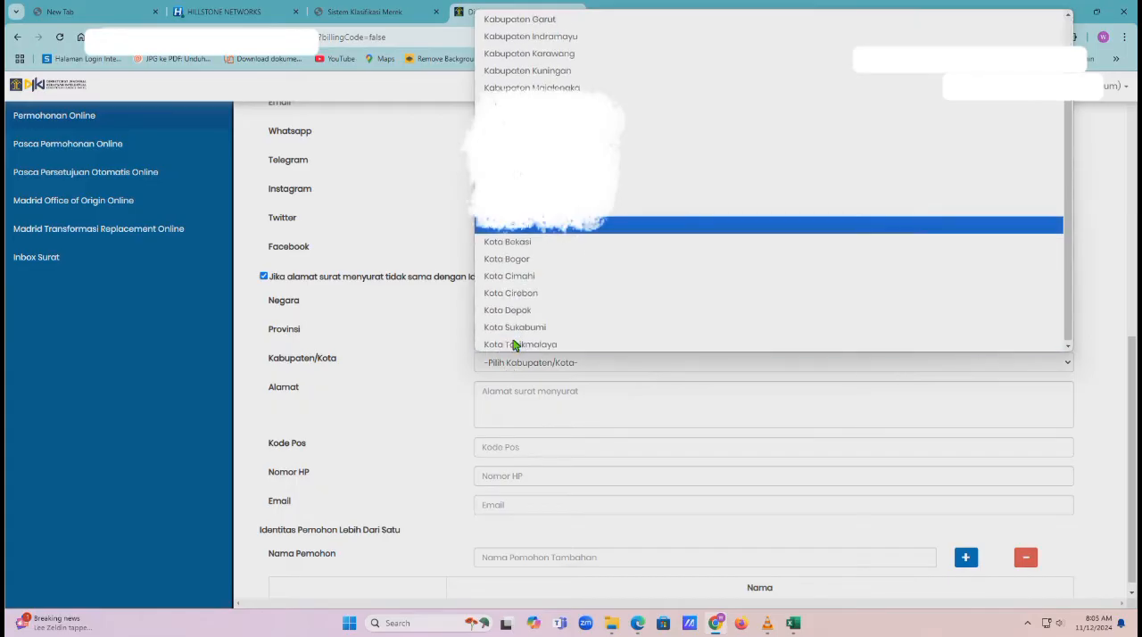
left_click(521, 311)
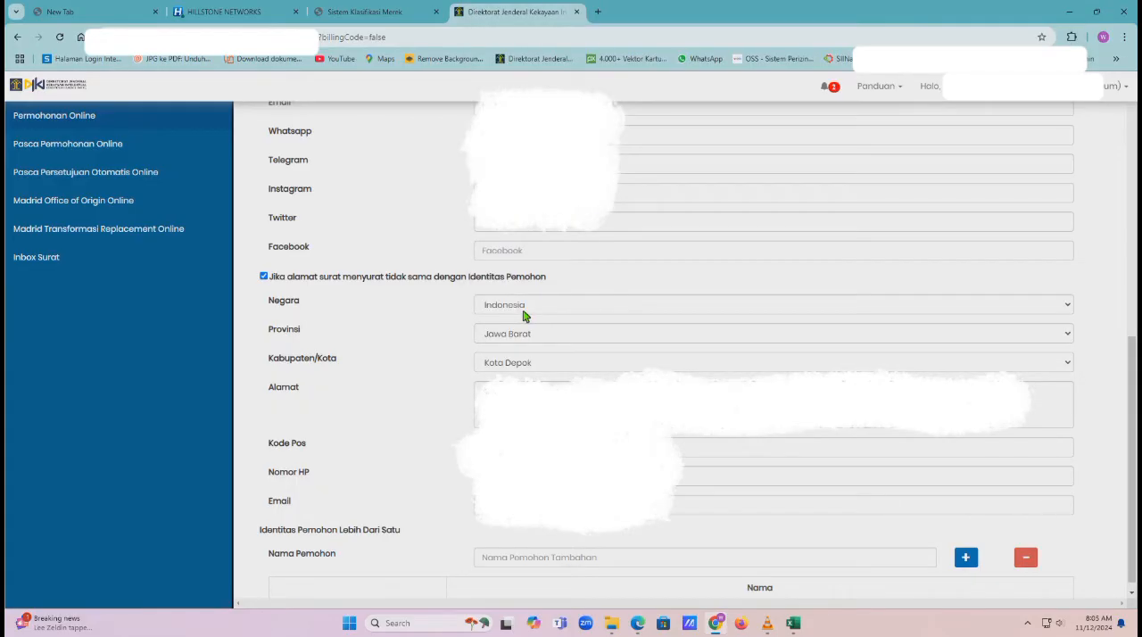
left_click(527, 403)
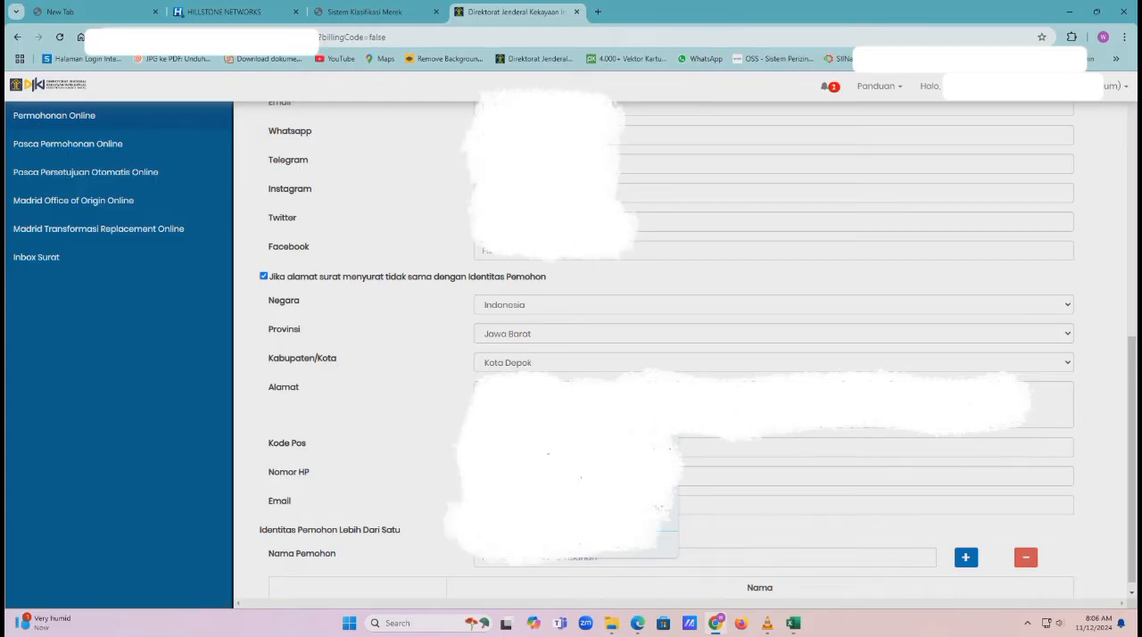
Save the applicant data without storing the address in the browser, and continue past the Kuasa and Prioritas stages without adding data
scroll(904, 537, "up", 5)
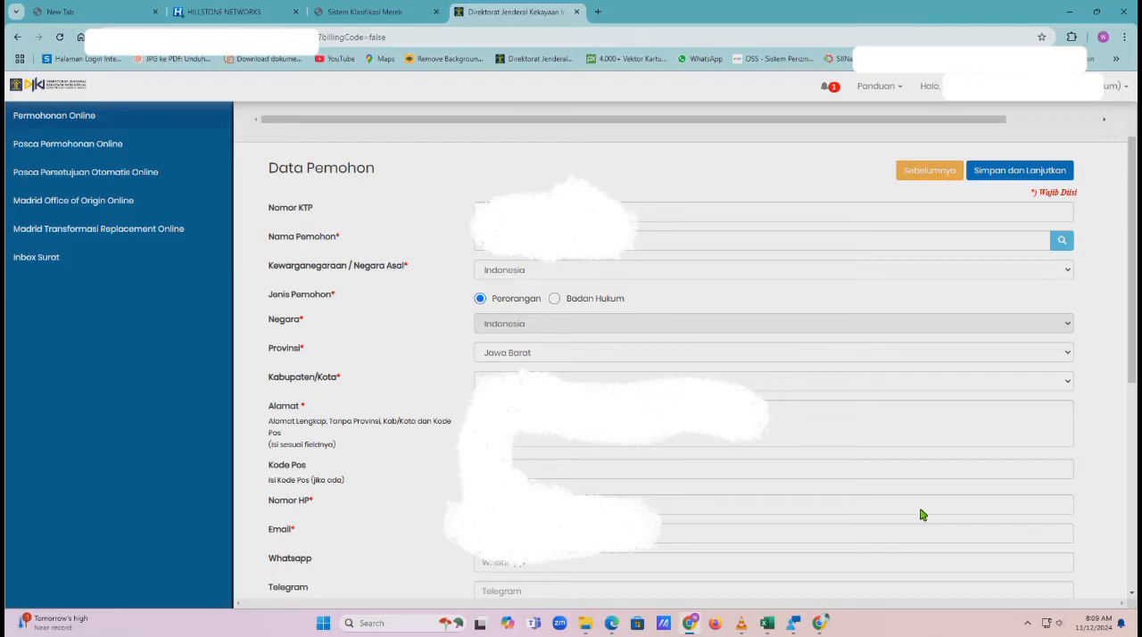
left_click(1016, 171)
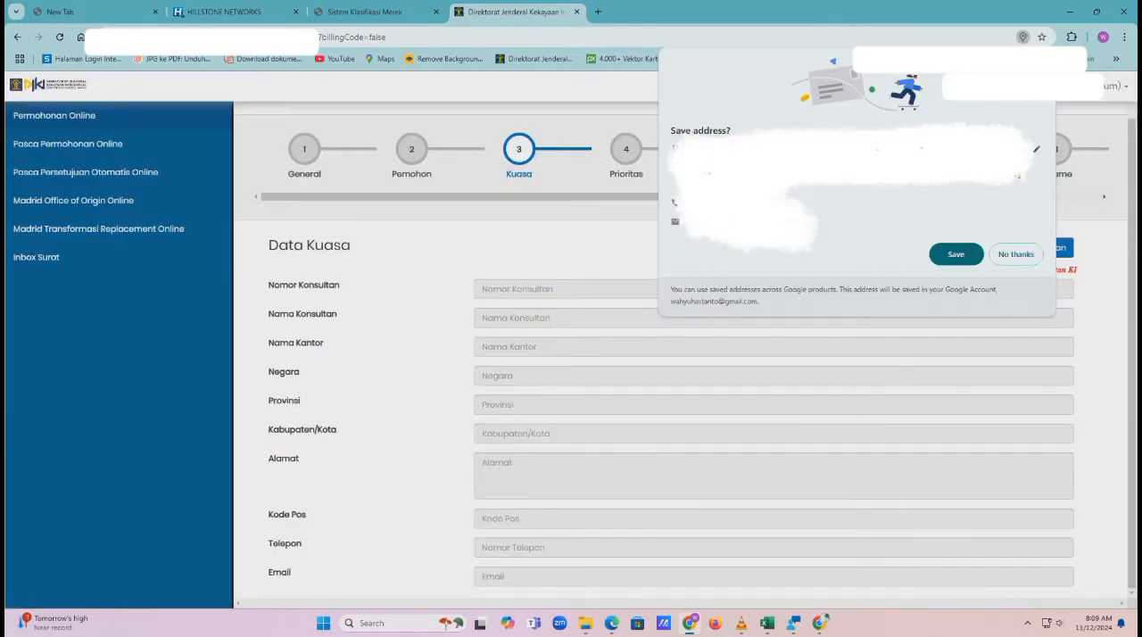
left_click(1016, 254)
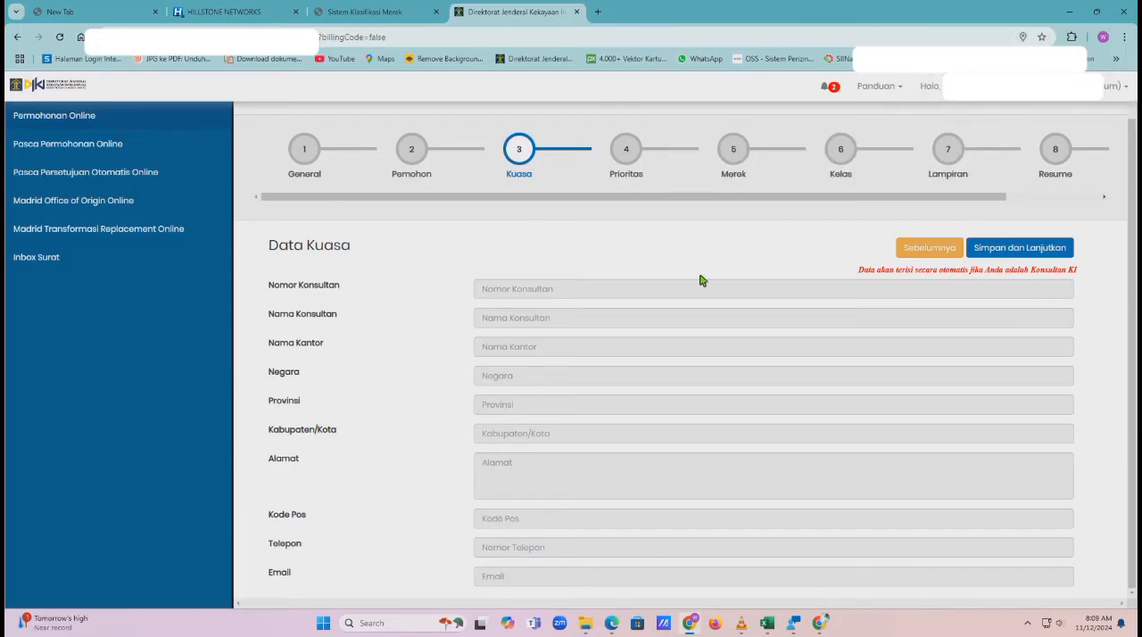
left_click(1016, 250)
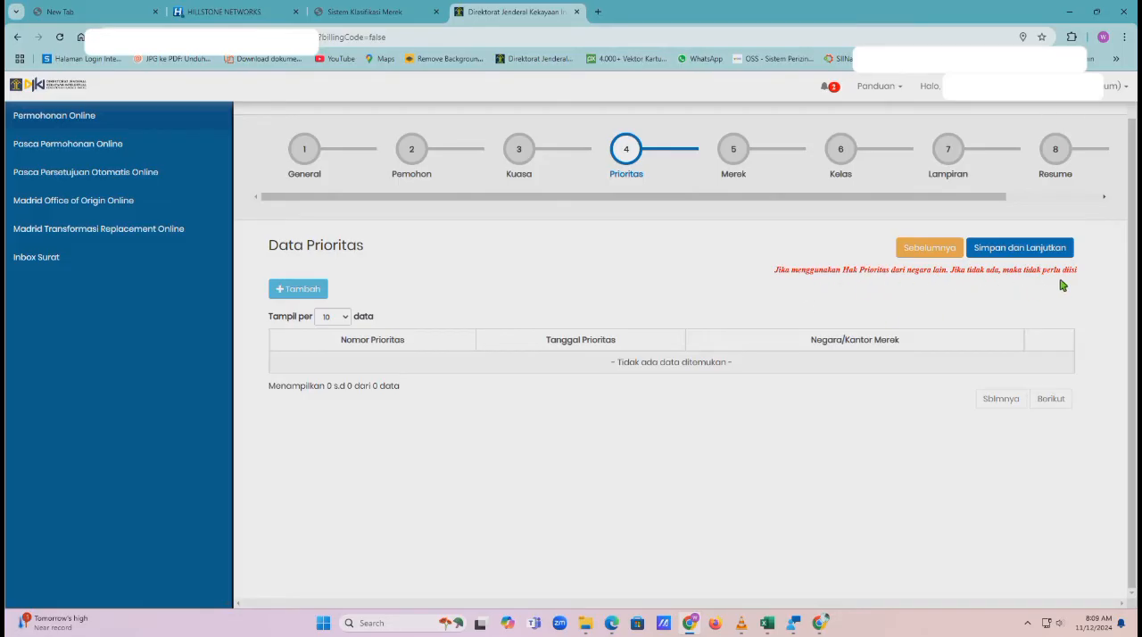
left_click(1012, 249)
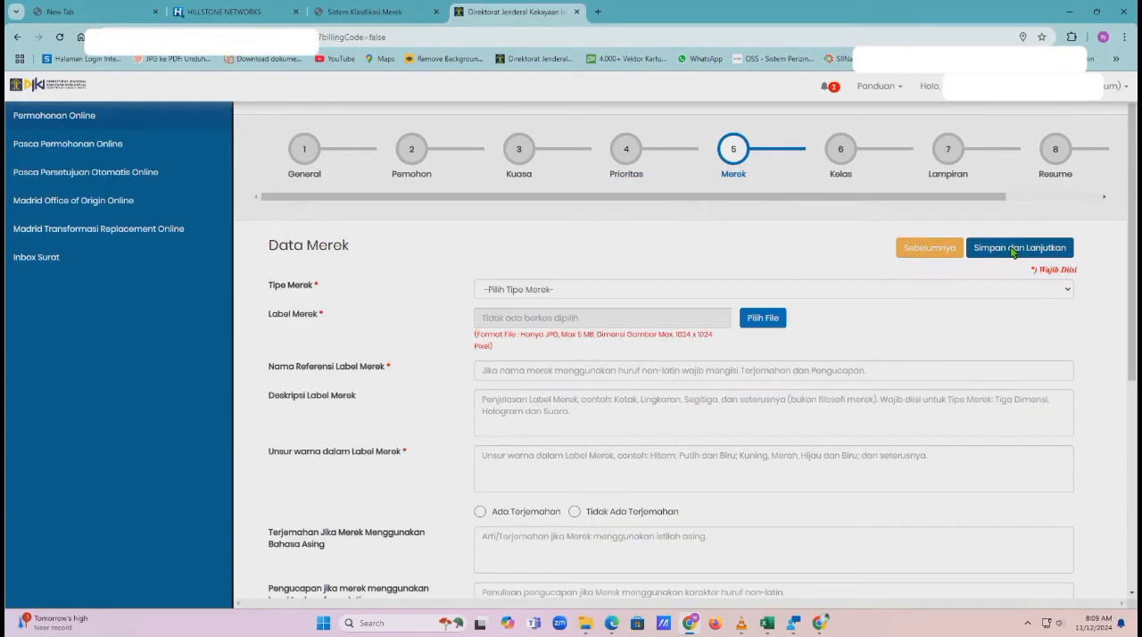
Set the Tipe Merek to Merek Kata dan Lukisan
left_click(979, 292)
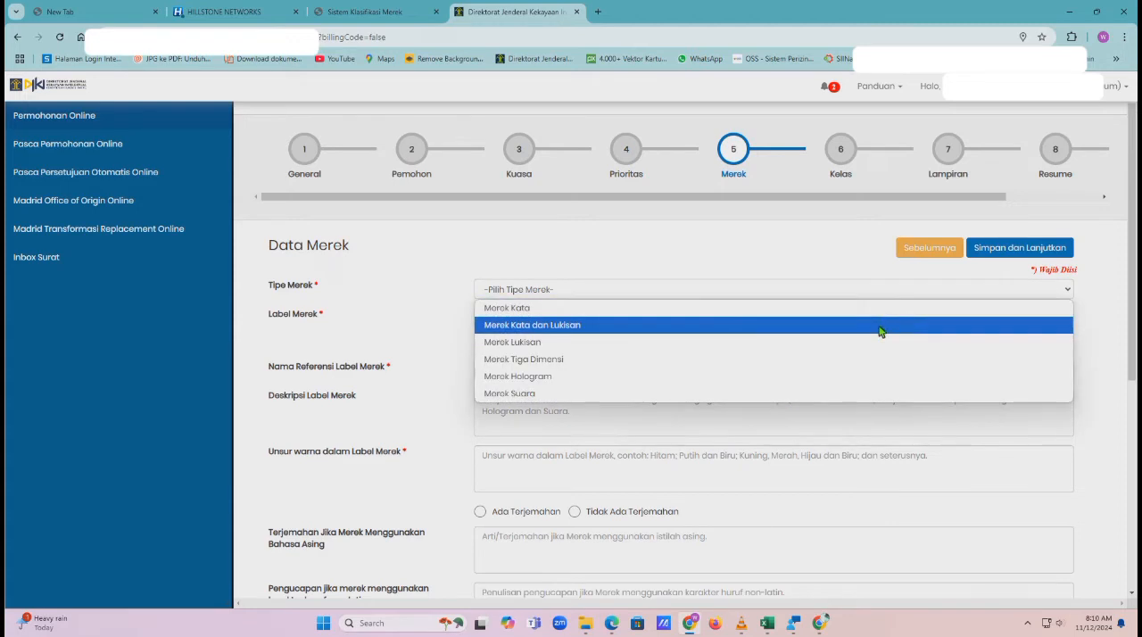
left_click(880, 326)
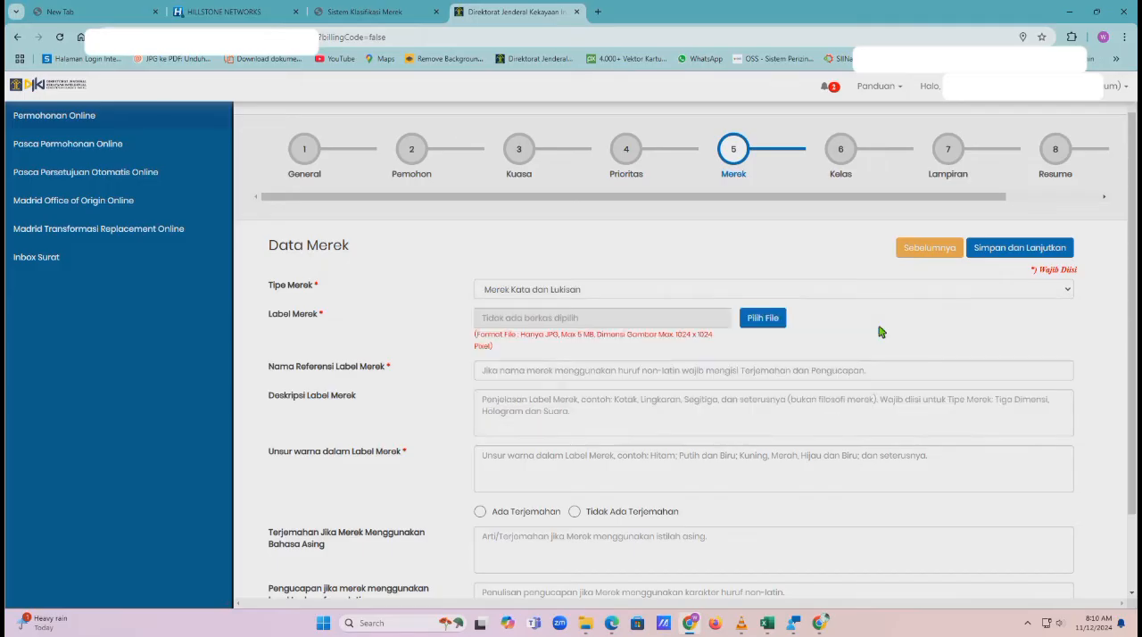
left_click(1007, 294)
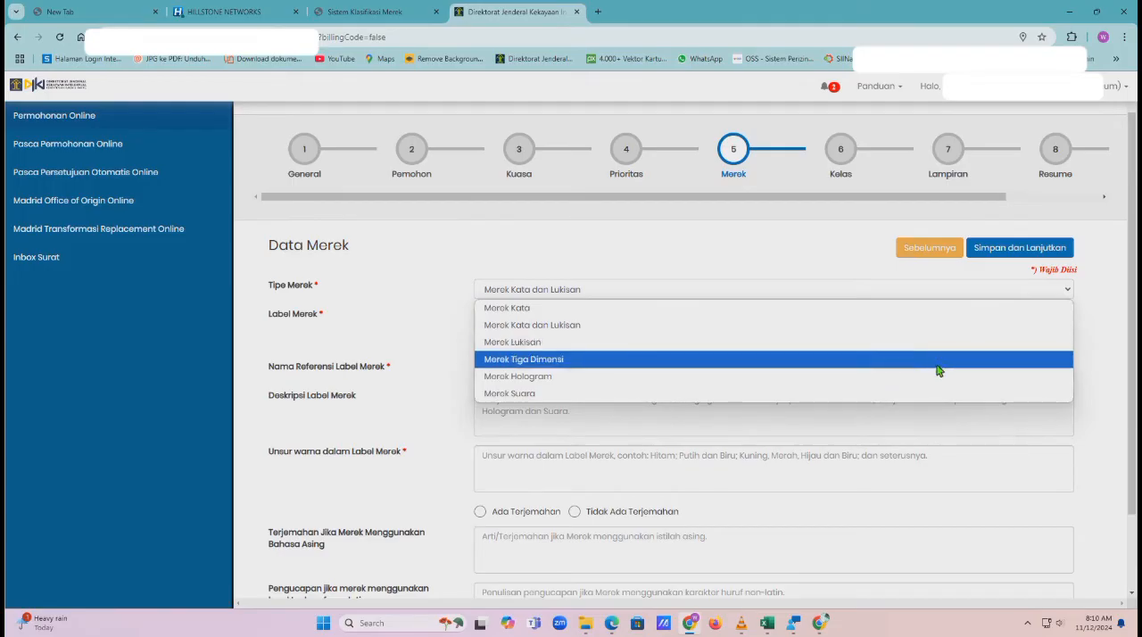
left_click(957, 325)
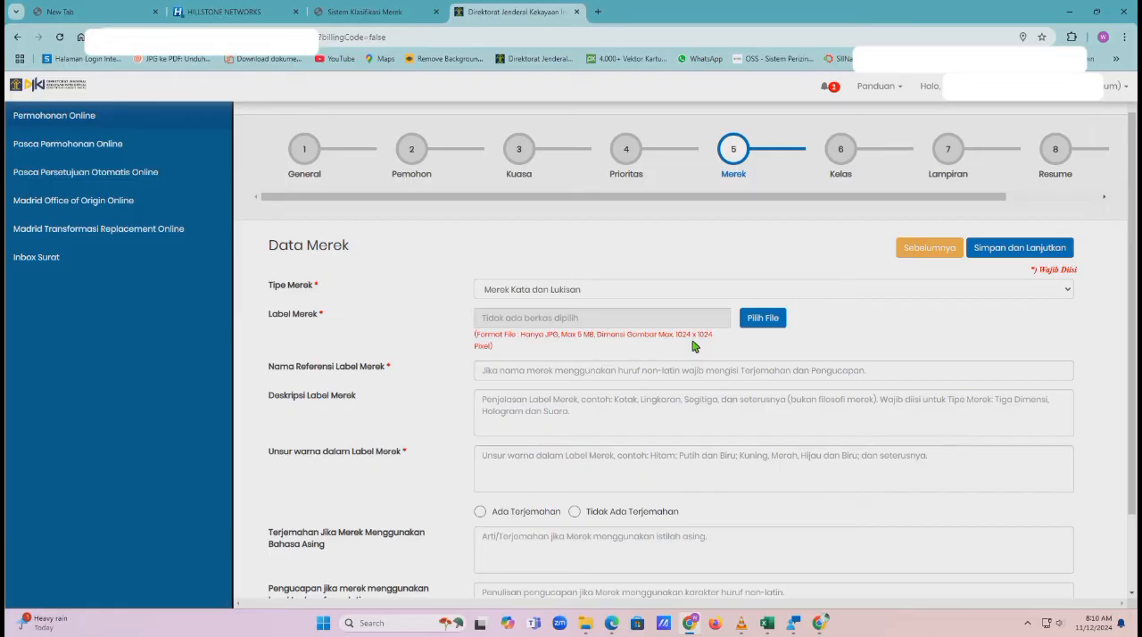
Upload logo.jpeg from the applicant's folder as the Label Merek
left_click(769, 321)
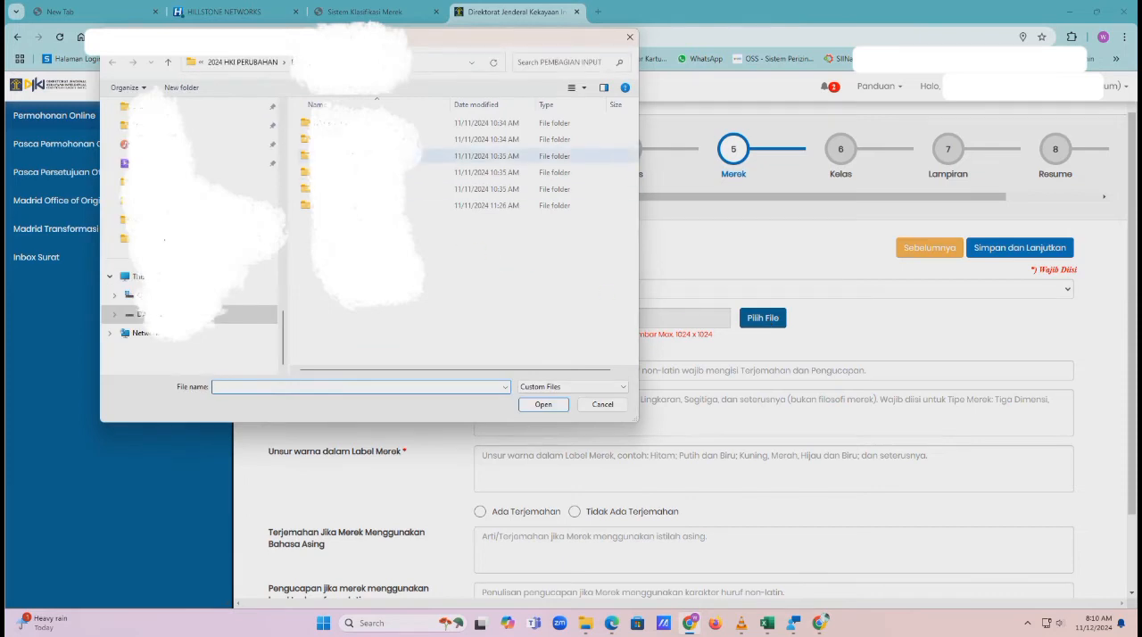
double_click(375, 139)
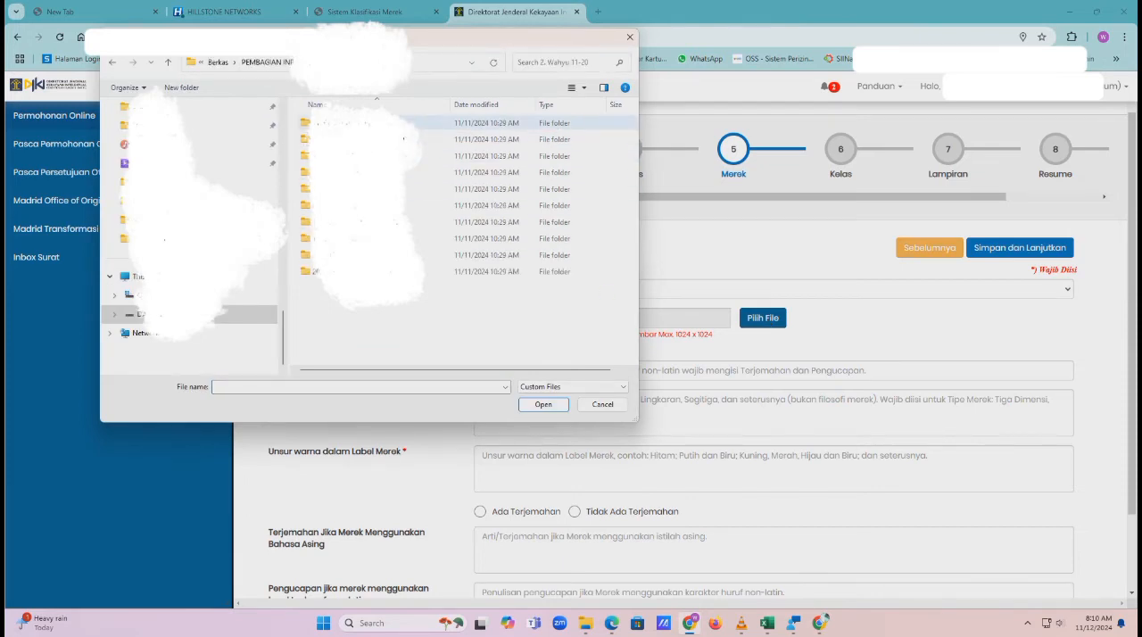
double_click(357, 122)
left_click(397, 135)
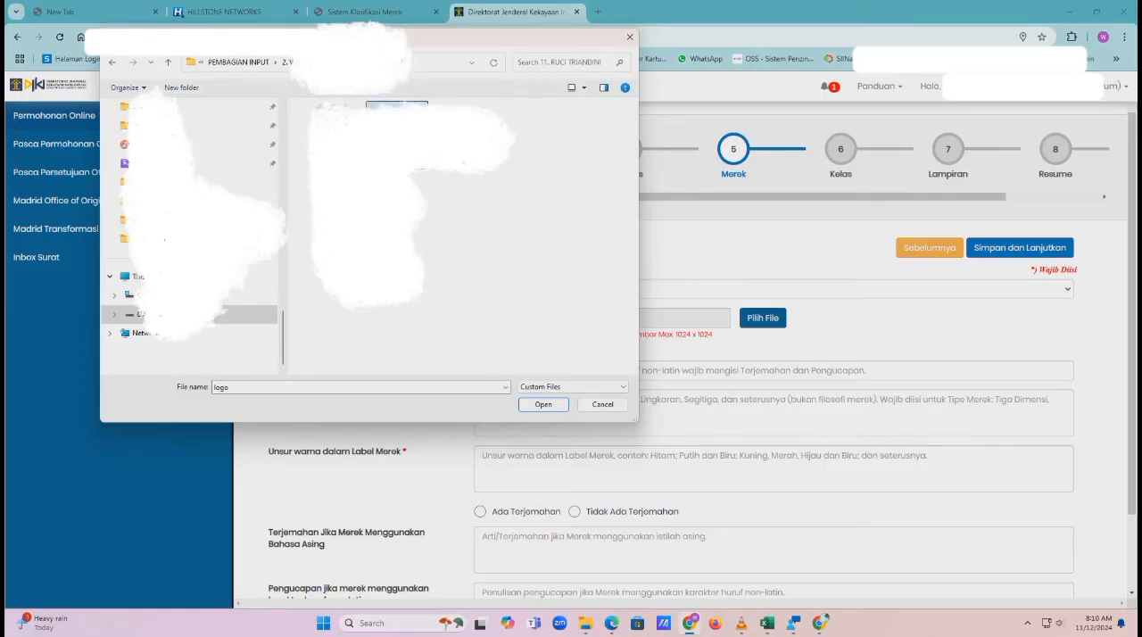
left_click(544, 404)
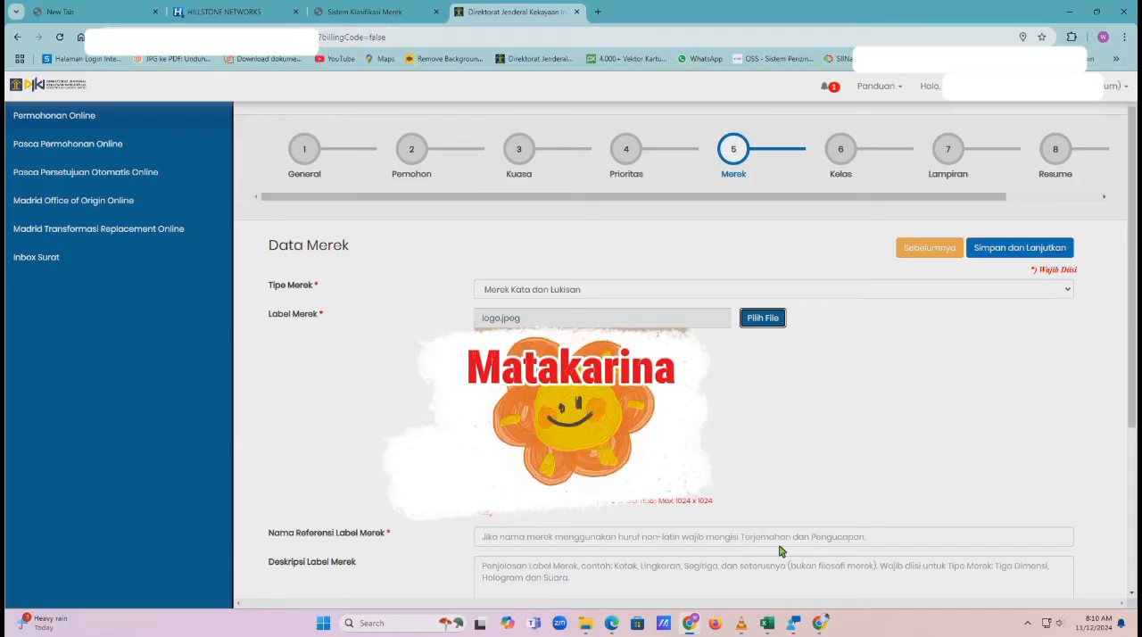
Enter the label's Nama Referensi Label Merek and set Unsur warna dalam Label Merek to Putih
mouse_move(767, 623)
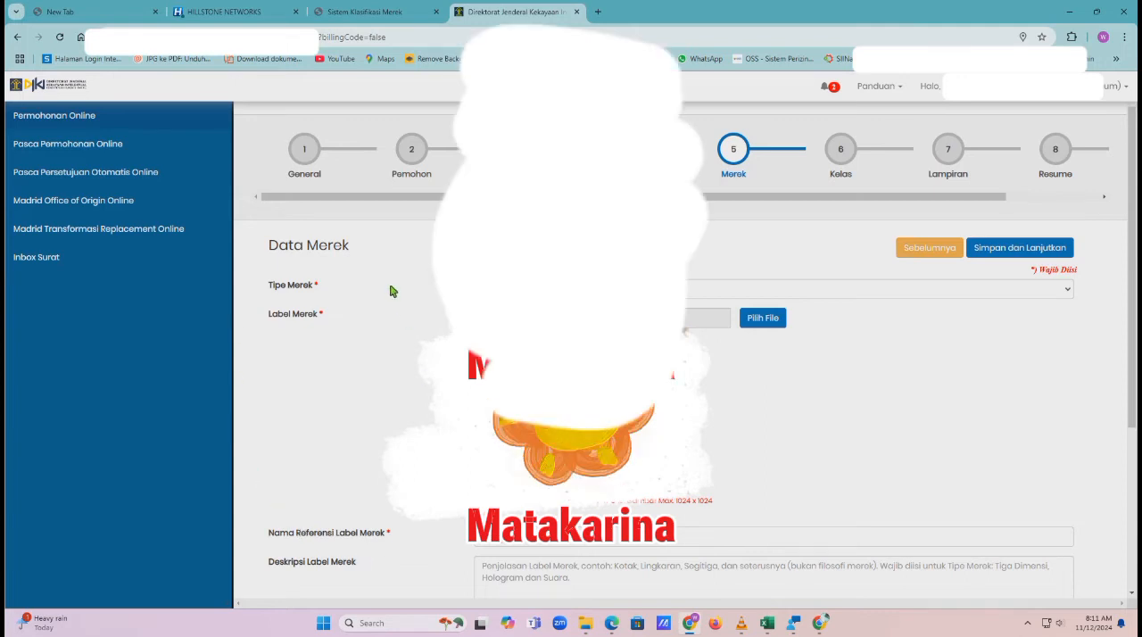
scroll(382, 448, "down", 3)
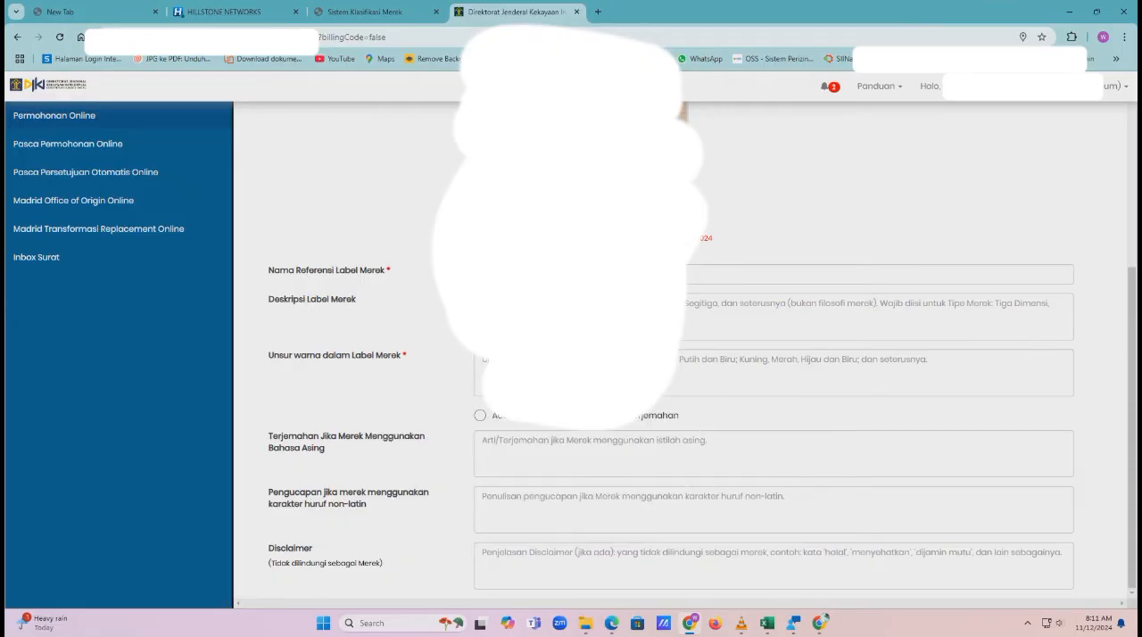
type("L")
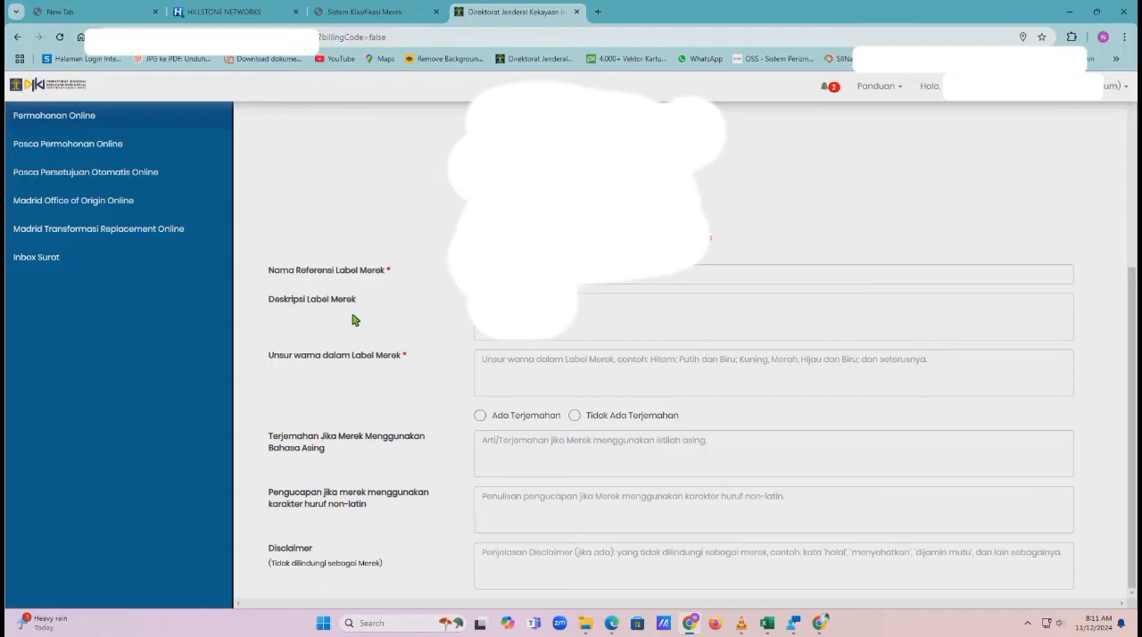
left_click(516, 365)
type("Putih")
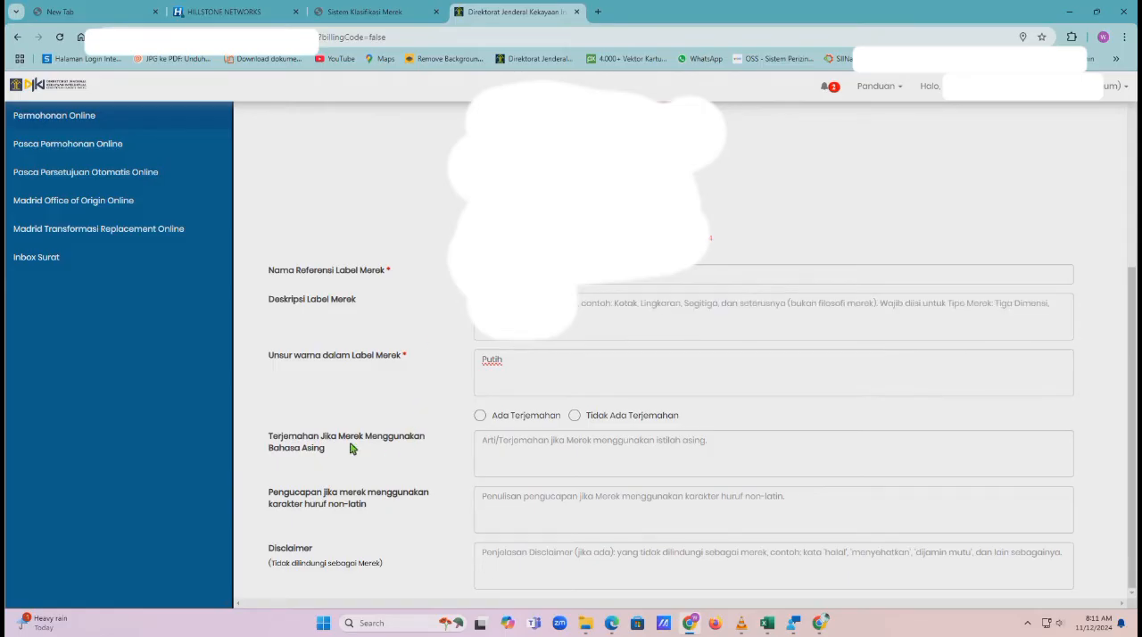
left_click(502, 560)
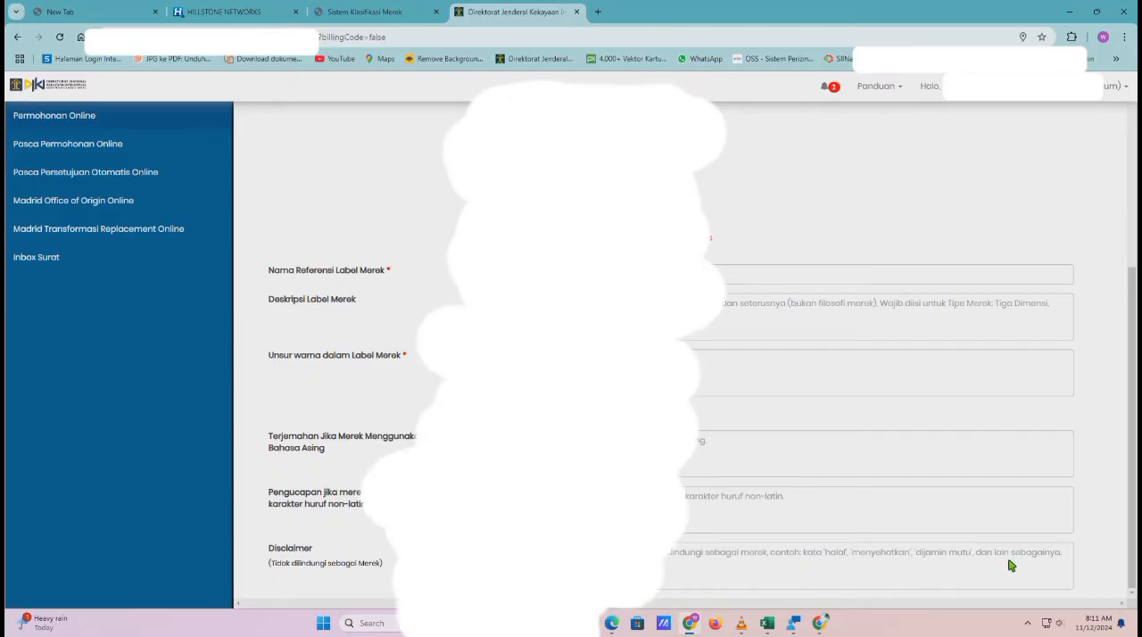
Save the Data Merek and submit agreement to the Syarat dan Ketentuan
scroll(1011, 566, "up", 4)
scroll(1010, 566, "down", 1)
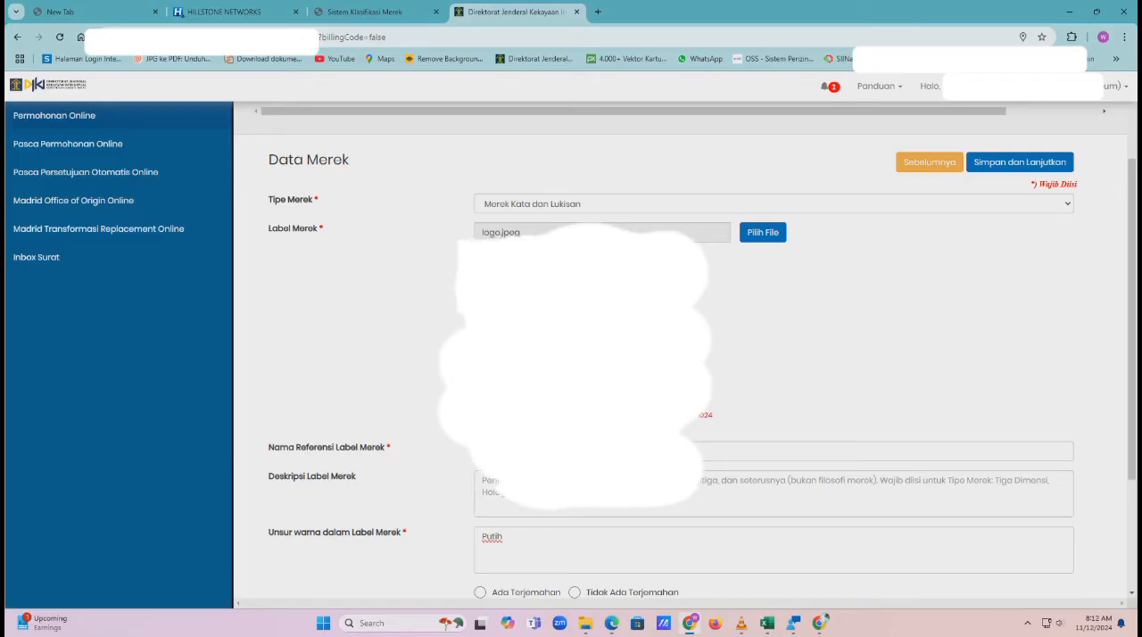
left_click(1000, 168)
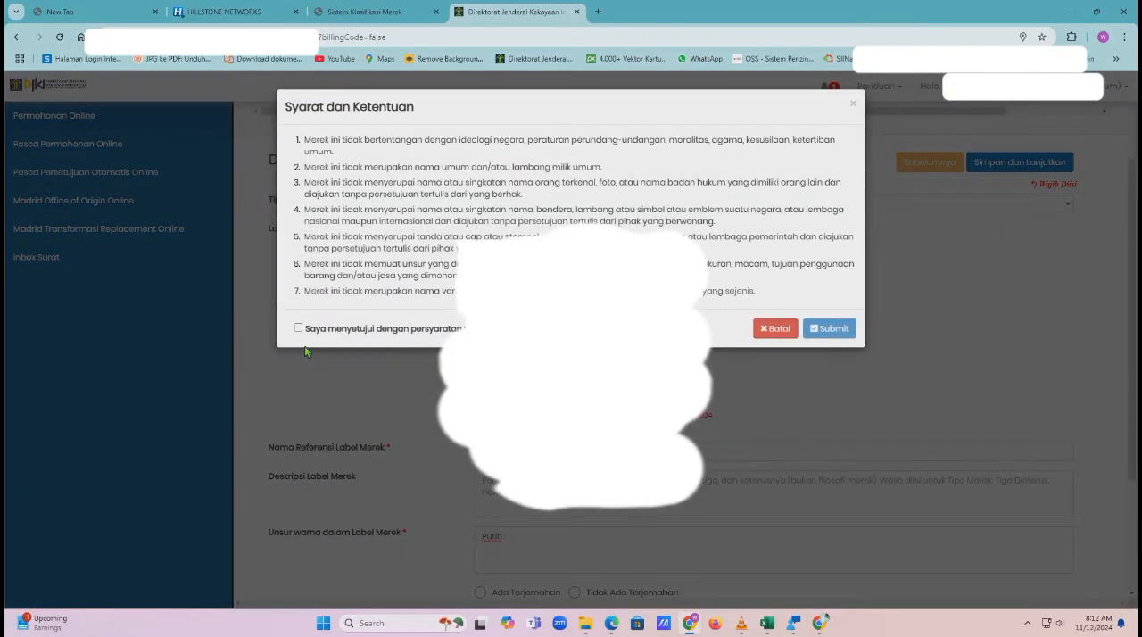
left_click(299, 328)
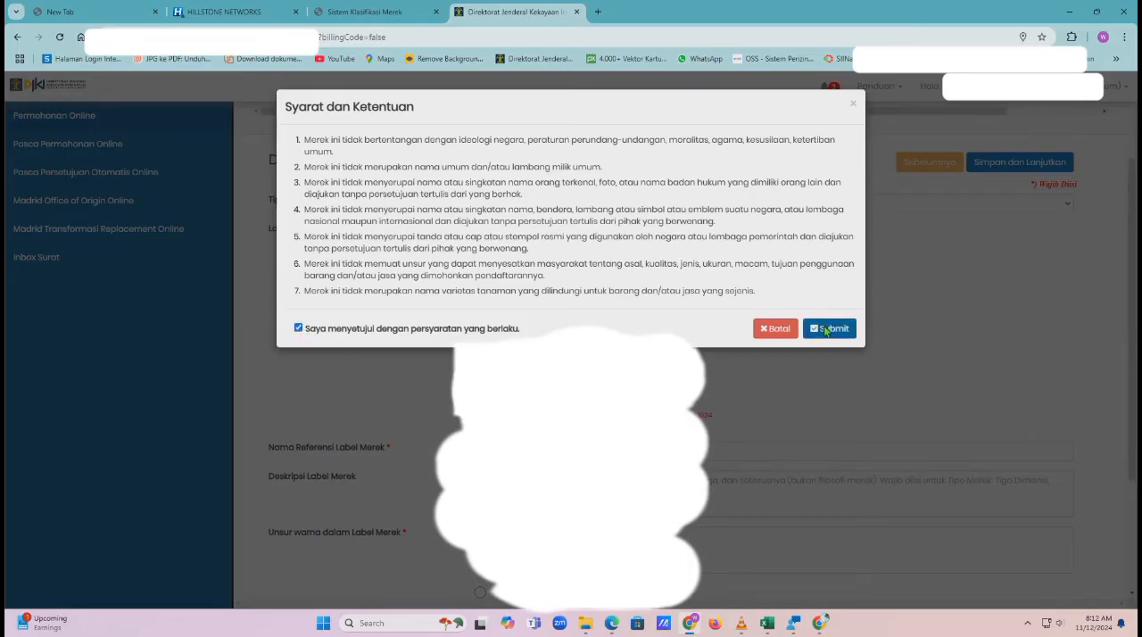
left_click(826, 330)
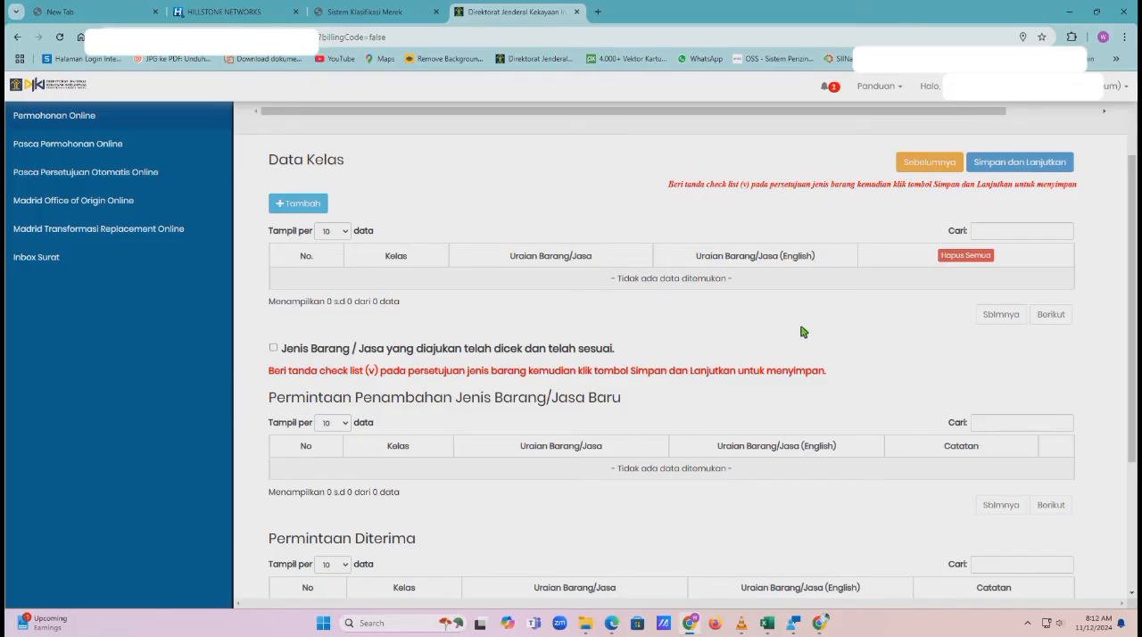
Start adding a goods/services class to Data Kelas and set its Kelas to 25
left_click(314, 212)
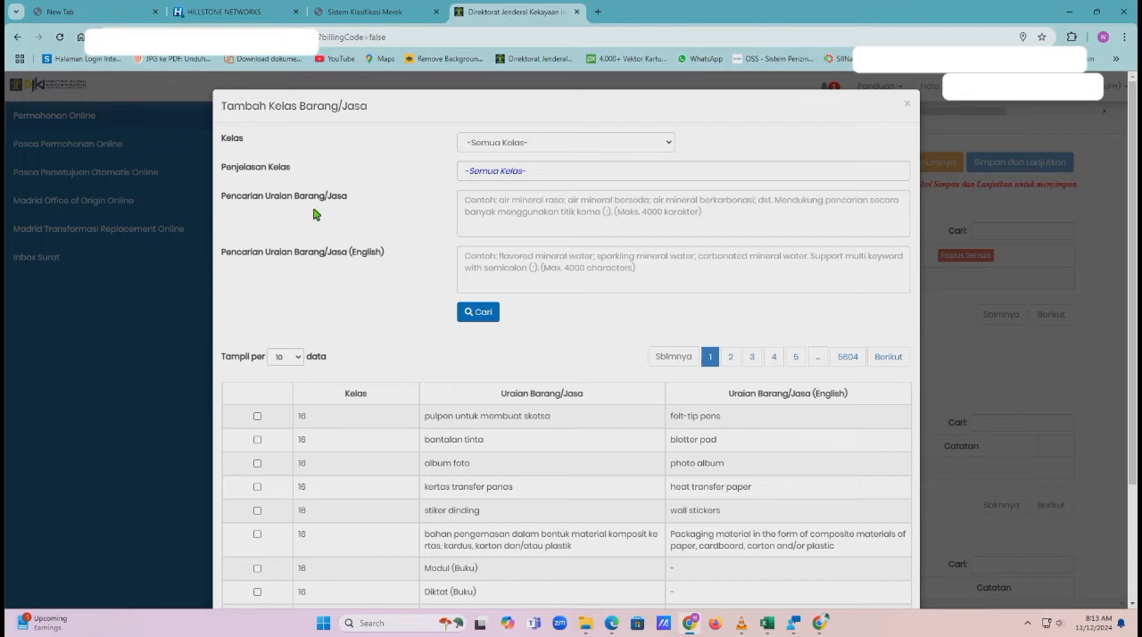
left_click(536, 144)
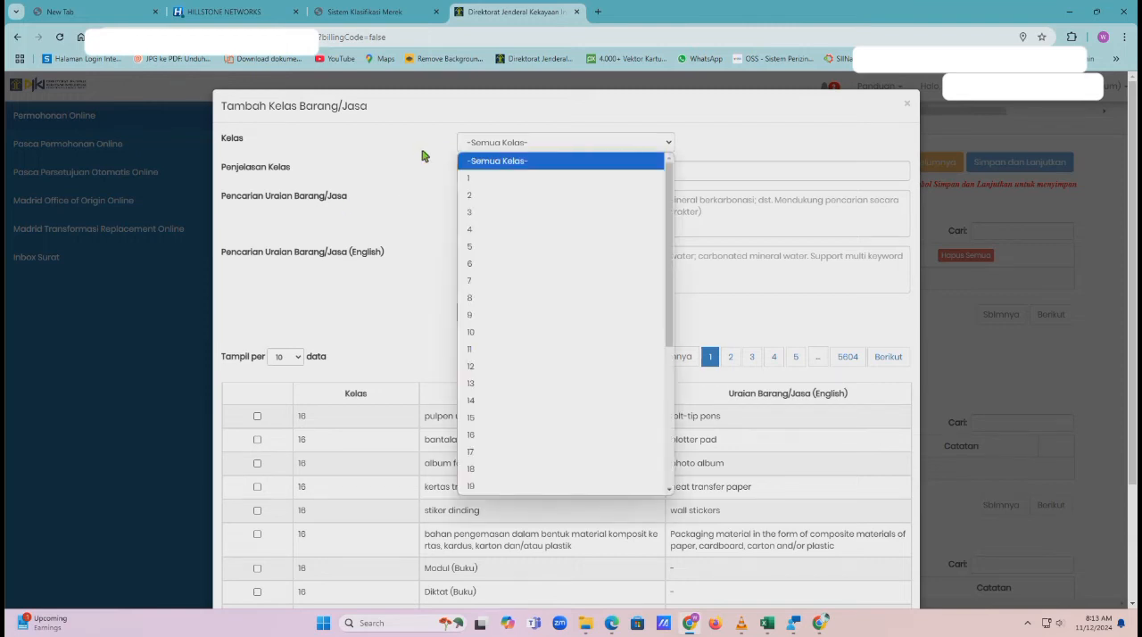
left_click(423, 156)
left_click(498, 145)
scroll(535, 393, "down", 3)
scroll(533, 396, "down", 1)
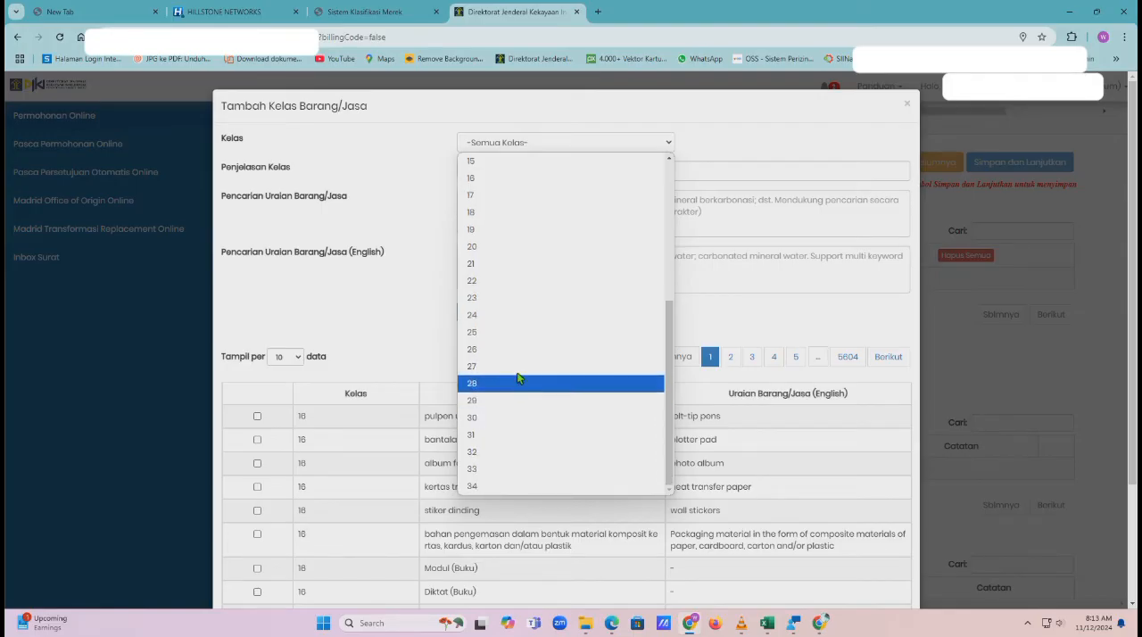
left_click(526, 334)
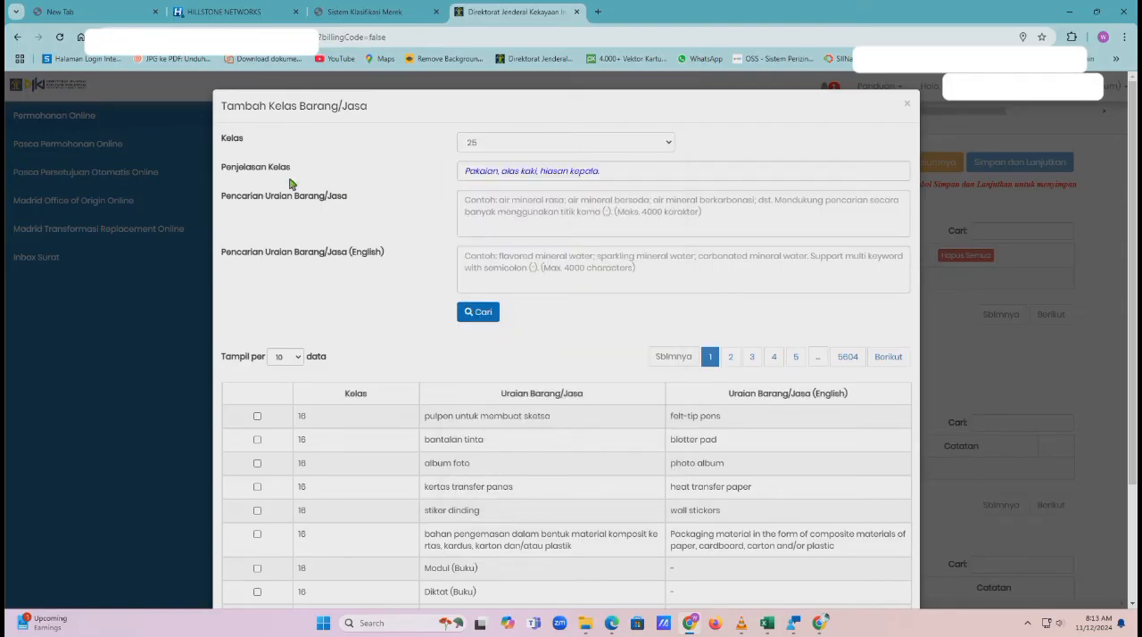
Search the class 25 goods descriptions for hijab and add the Hijab entry to the application
left_click(478, 207)
type("hijab")
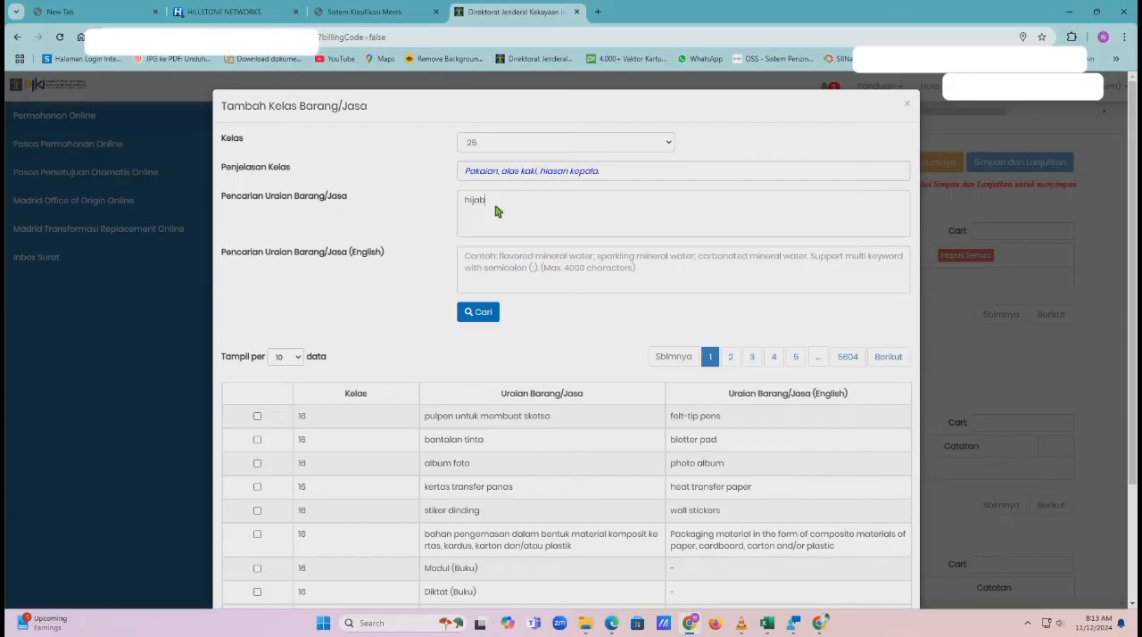
left_click(469, 318)
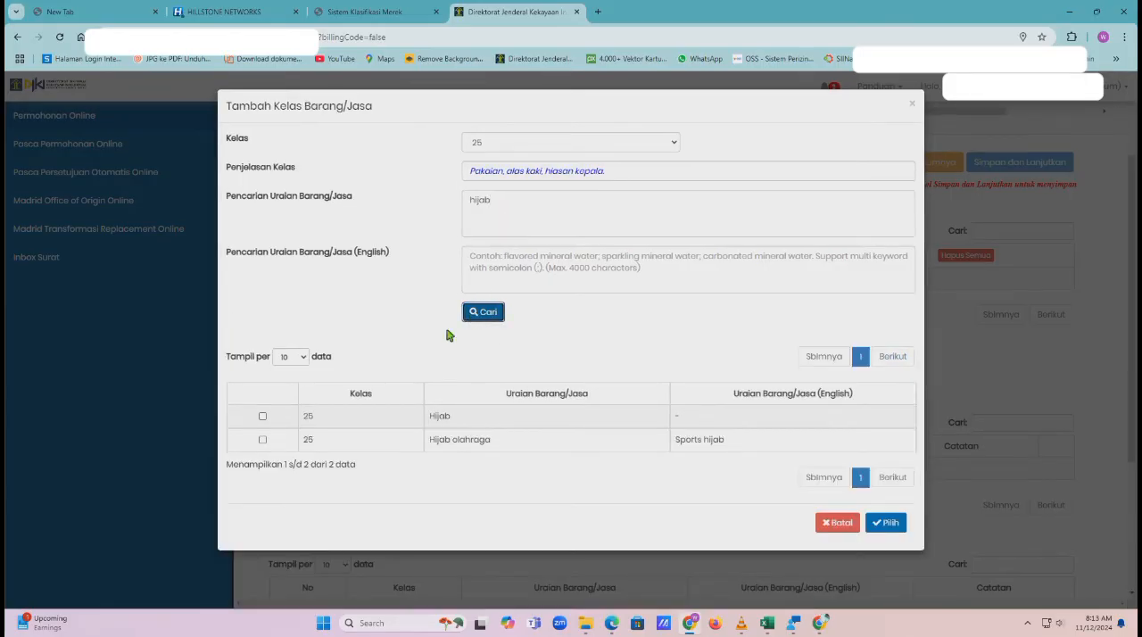
left_click(263, 417)
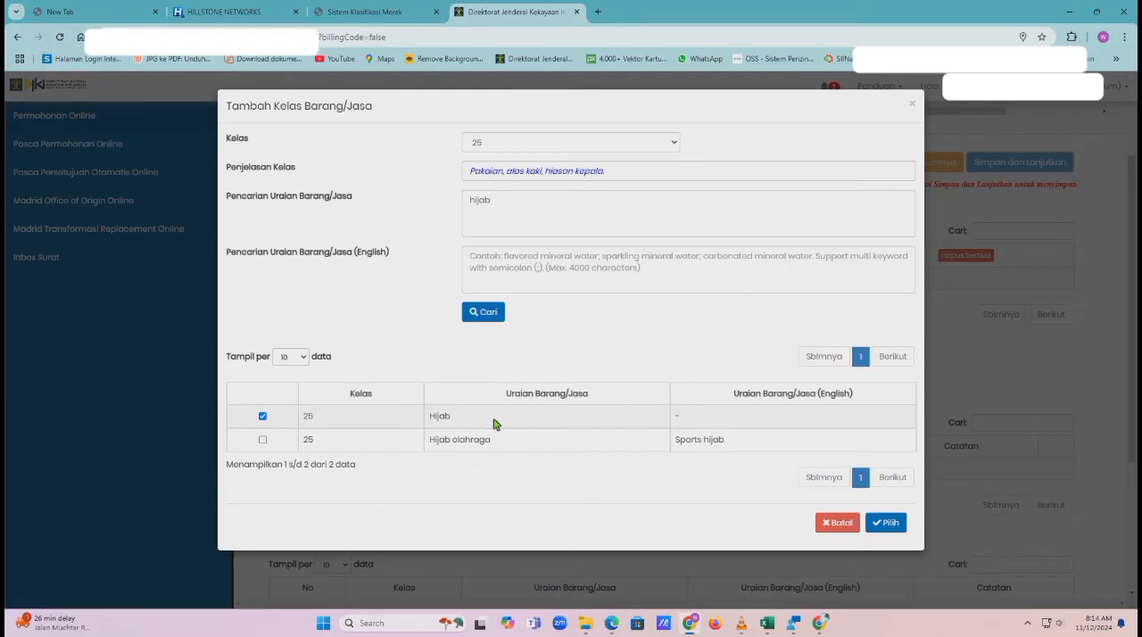
left_click(879, 523)
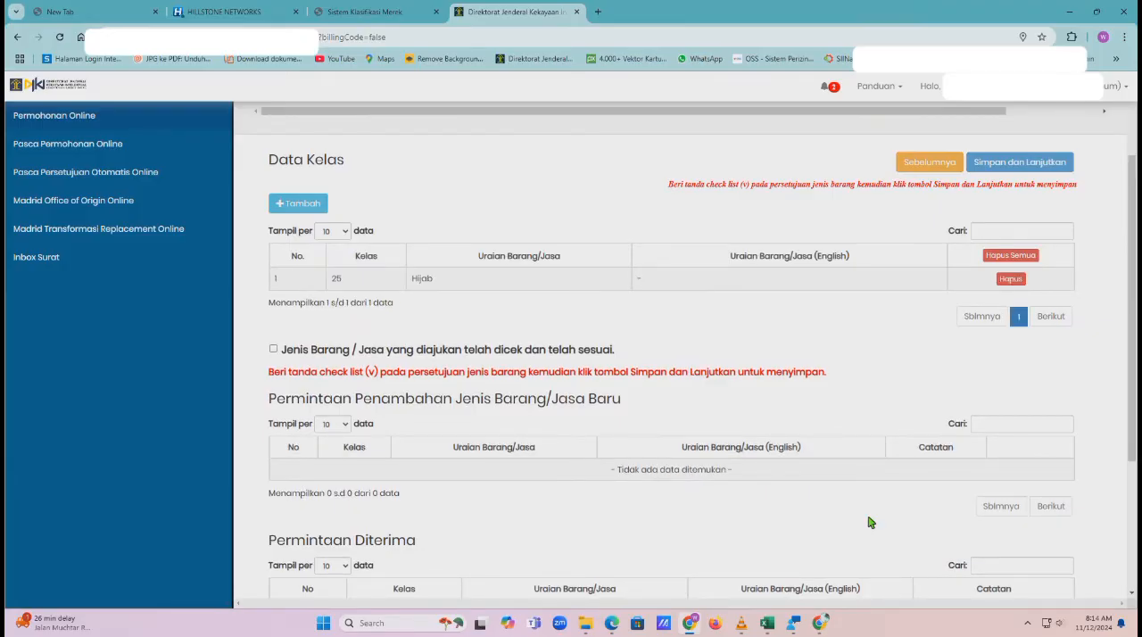
Start adding another goods entry to Data Kelas and search the class 25 descriptions for kerudung
left_click(305, 209)
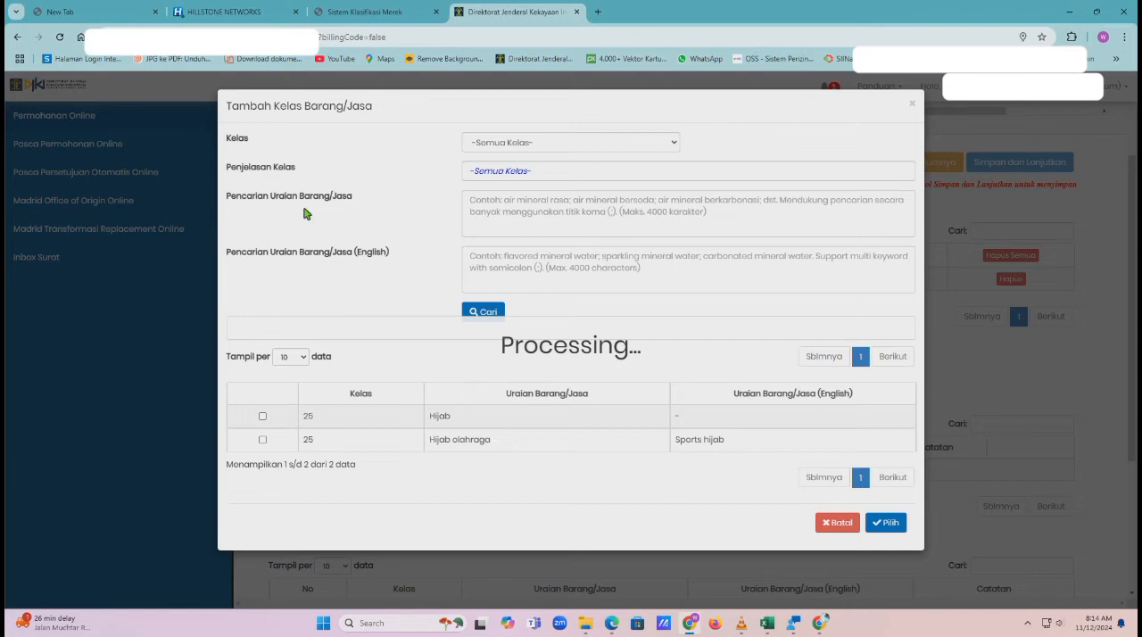
left_click(499, 148)
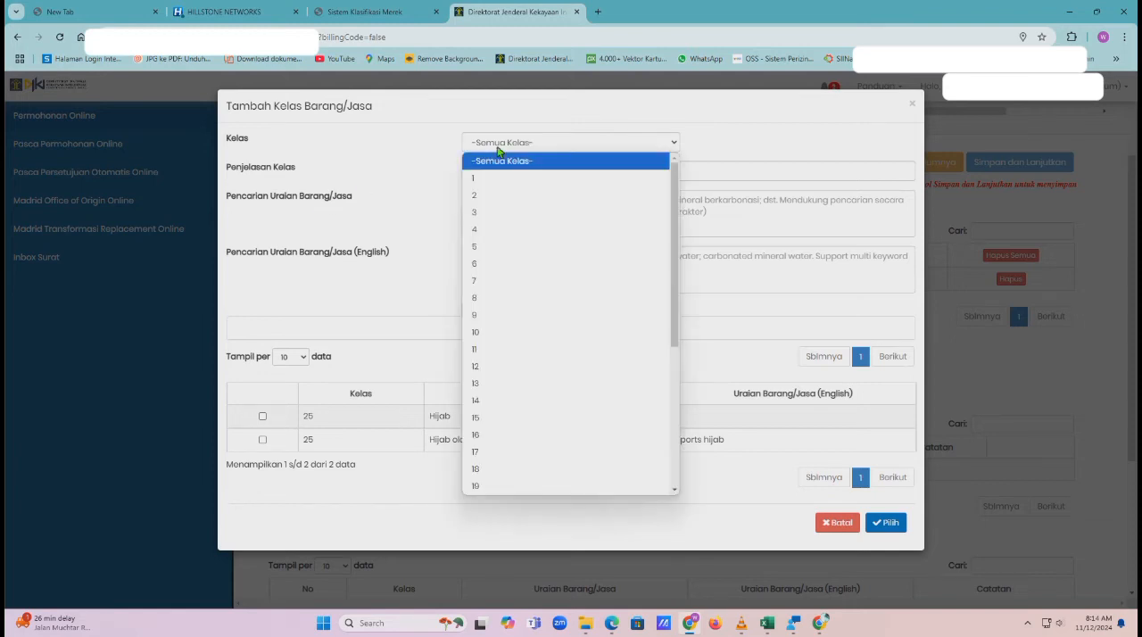
scroll(530, 324, "down", 3)
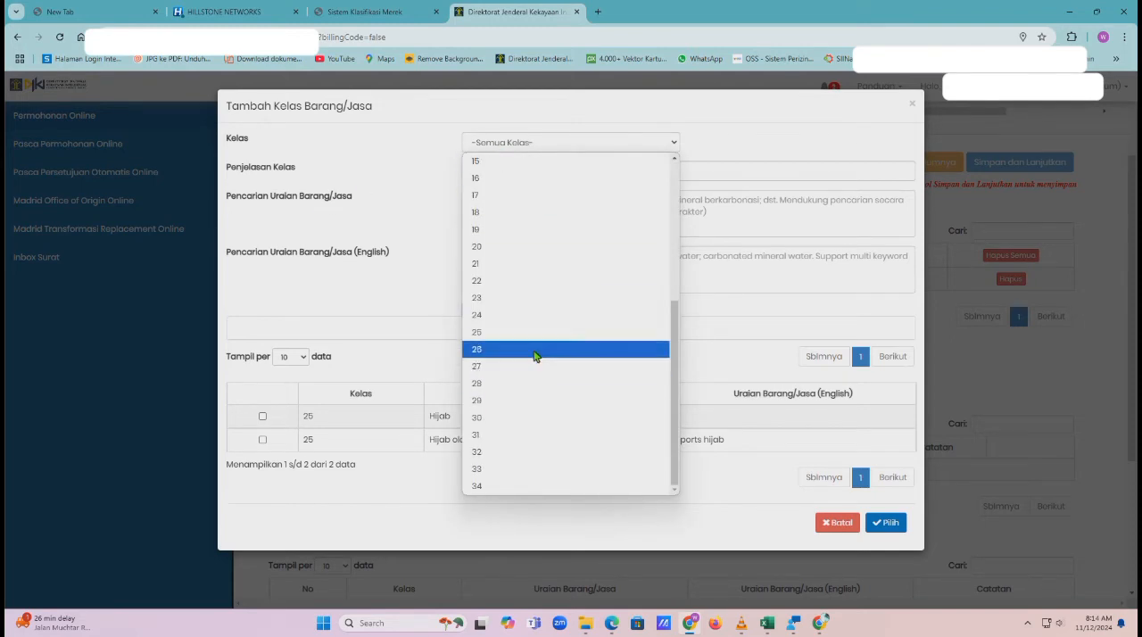
left_click(534, 332)
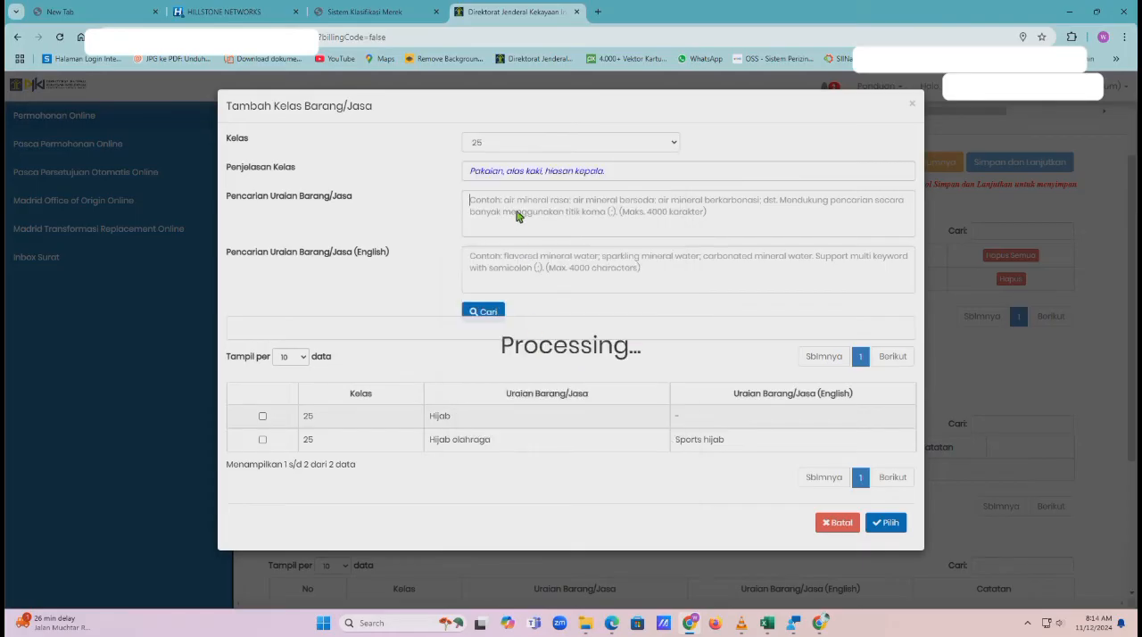
type("kerudung")
left_click(490, 316)
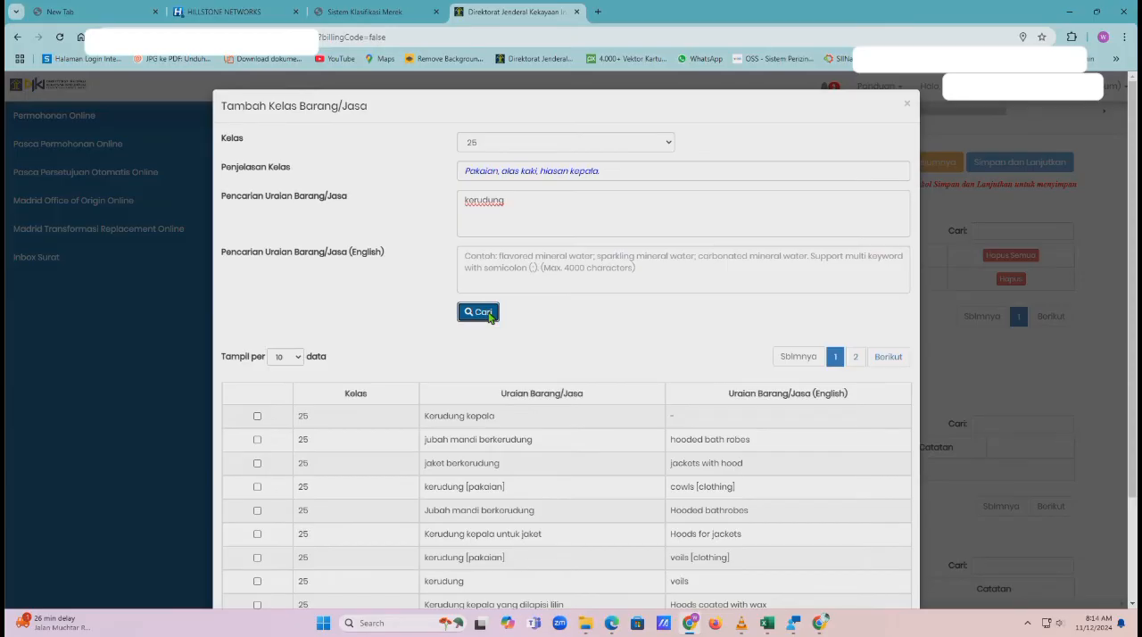
Add the kerudung (veils) and kerudung [pakaian] (cowls [clothing]) entries to the application's class list
scroll(511, 495, "down", 2)
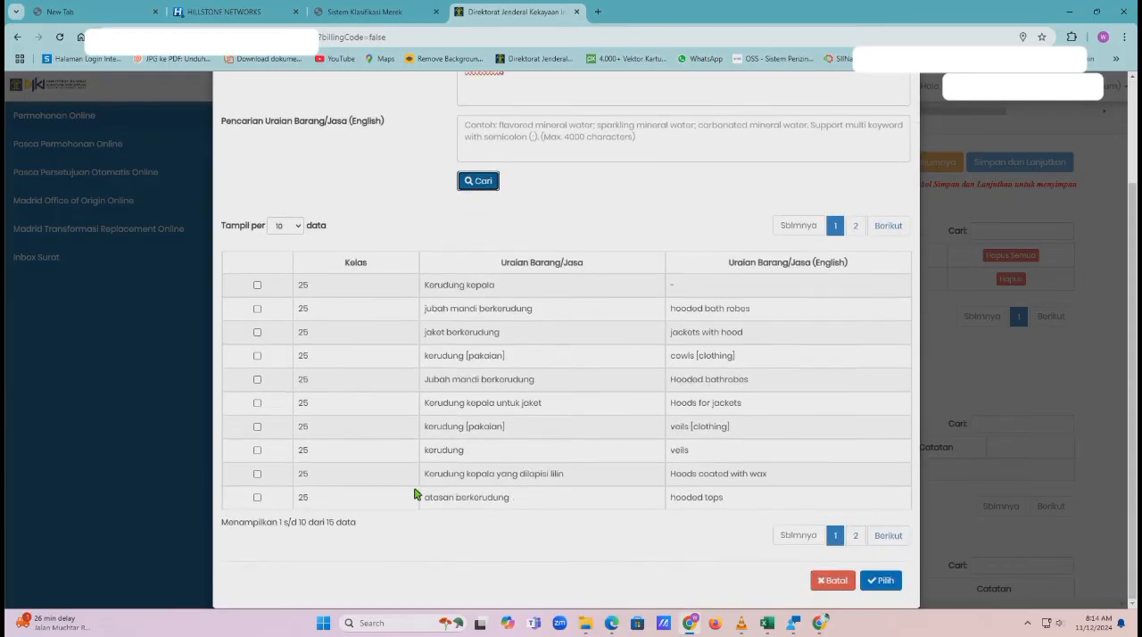
left_click(258, 452)
left_click(258, 356)
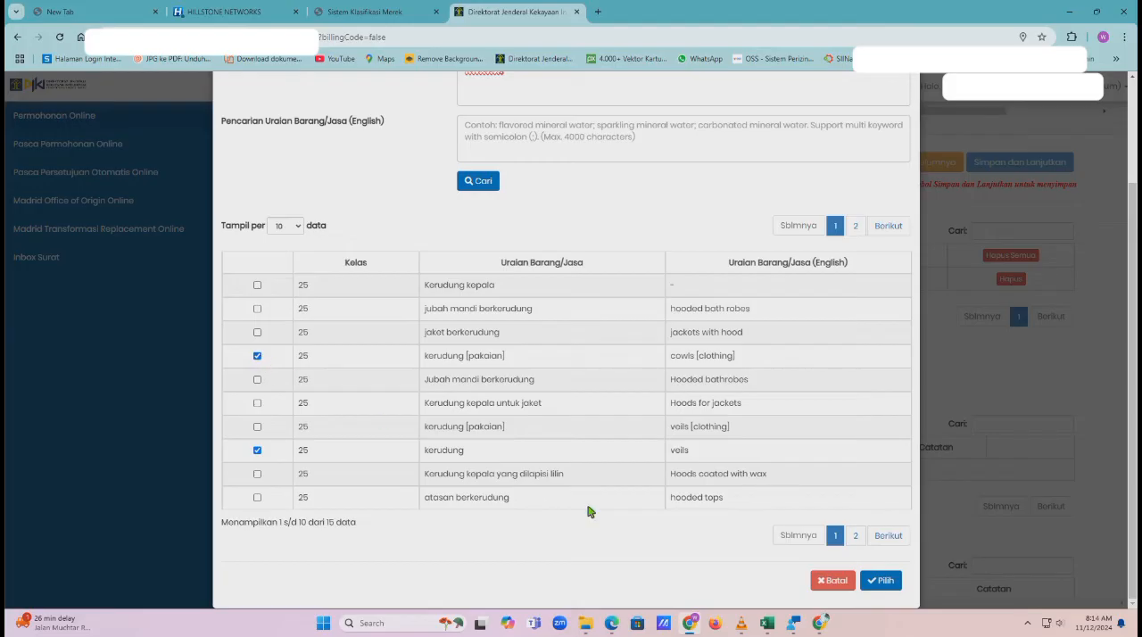
left_click(880, 581)
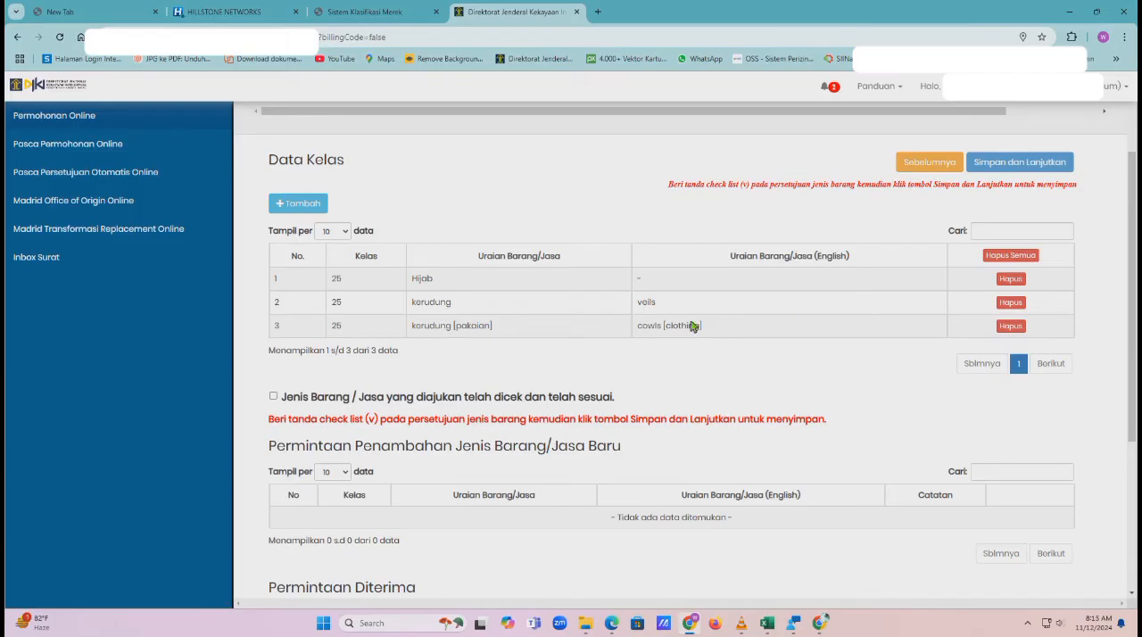
Confirm that the listed Jenis Barang / Jasa have been checked and save Data Kelas to continue to Lampiran
left_click(273, 397)
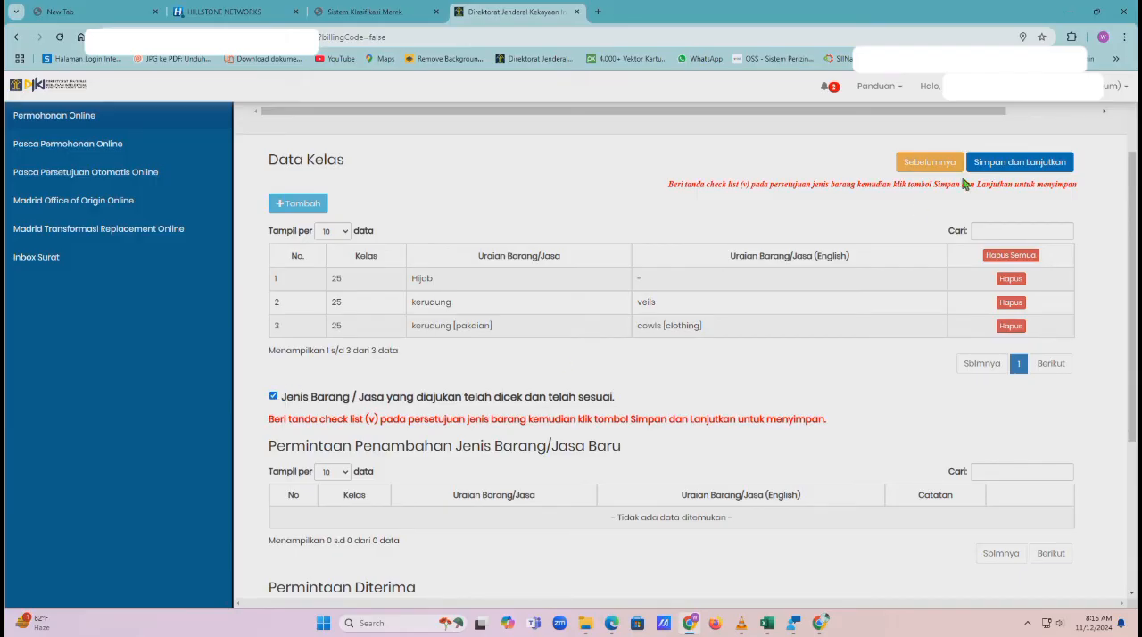
left_click(998, 163)
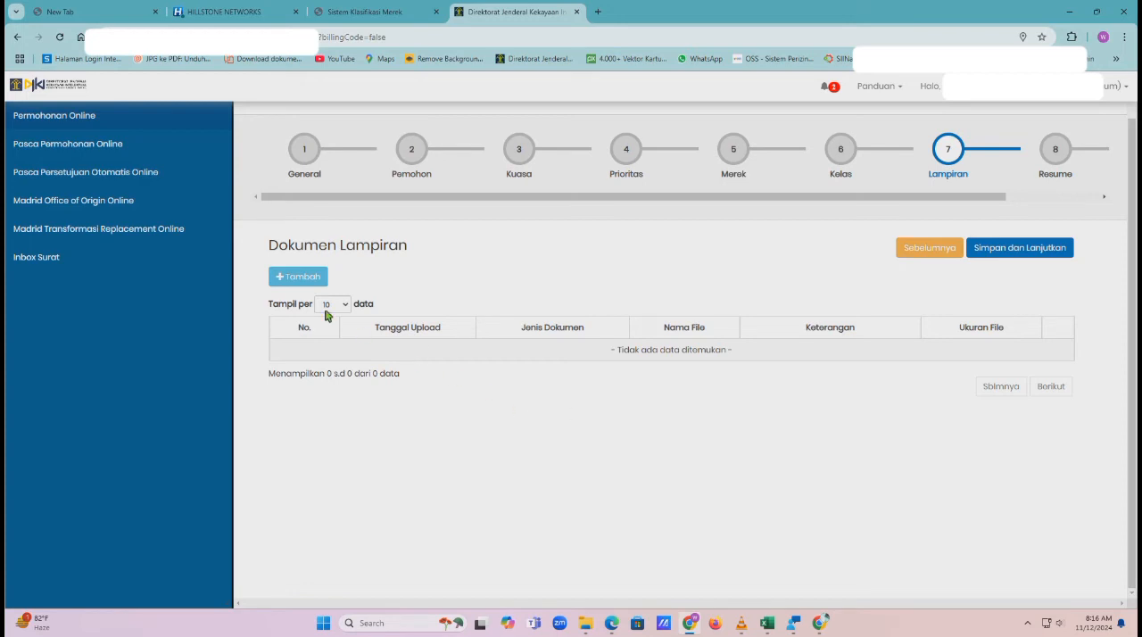
Start a new attachment with Jenis Dokumen Surat Pernyataan UMK Bermaterai and Keterangan "Surat Keterangan UKM"
left_click(302, 283)
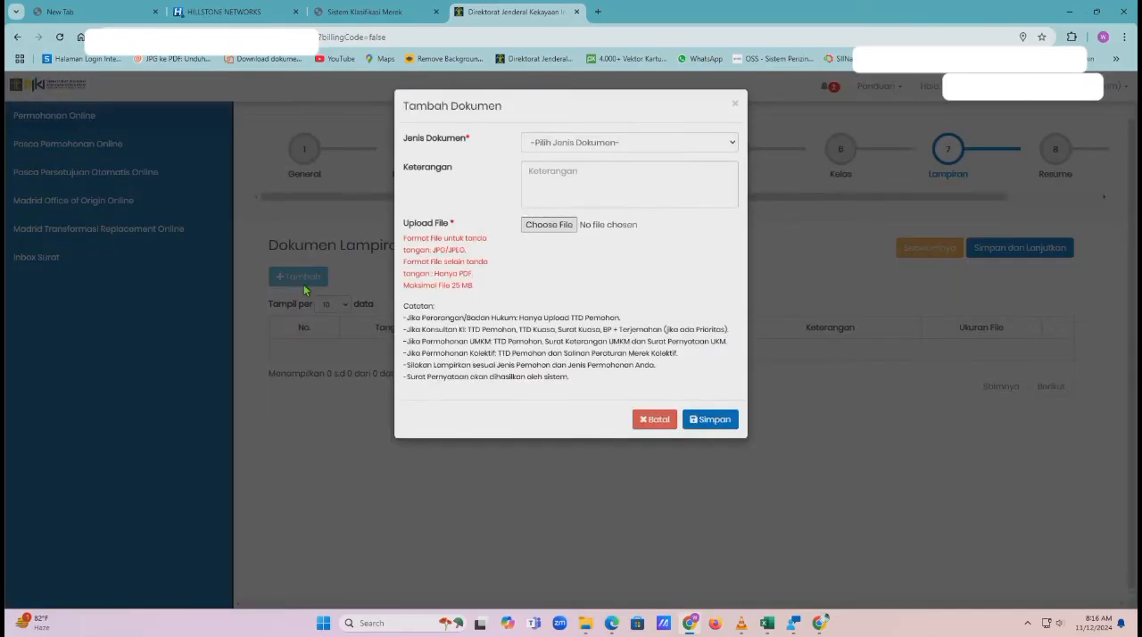
left_click(538, 144)
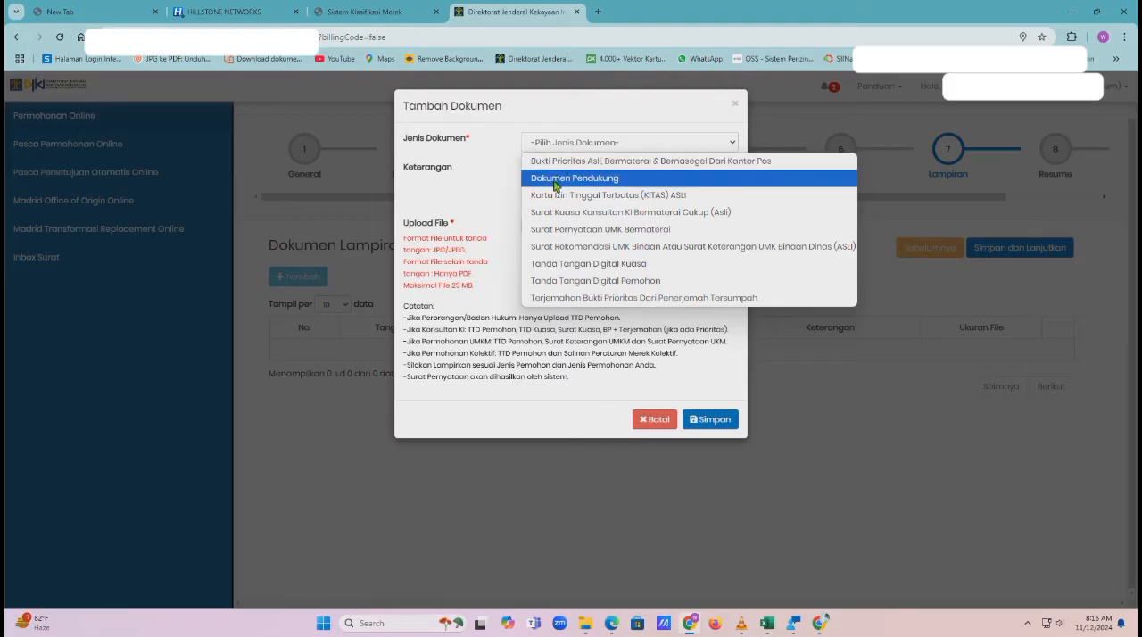
left_click(554, 230)
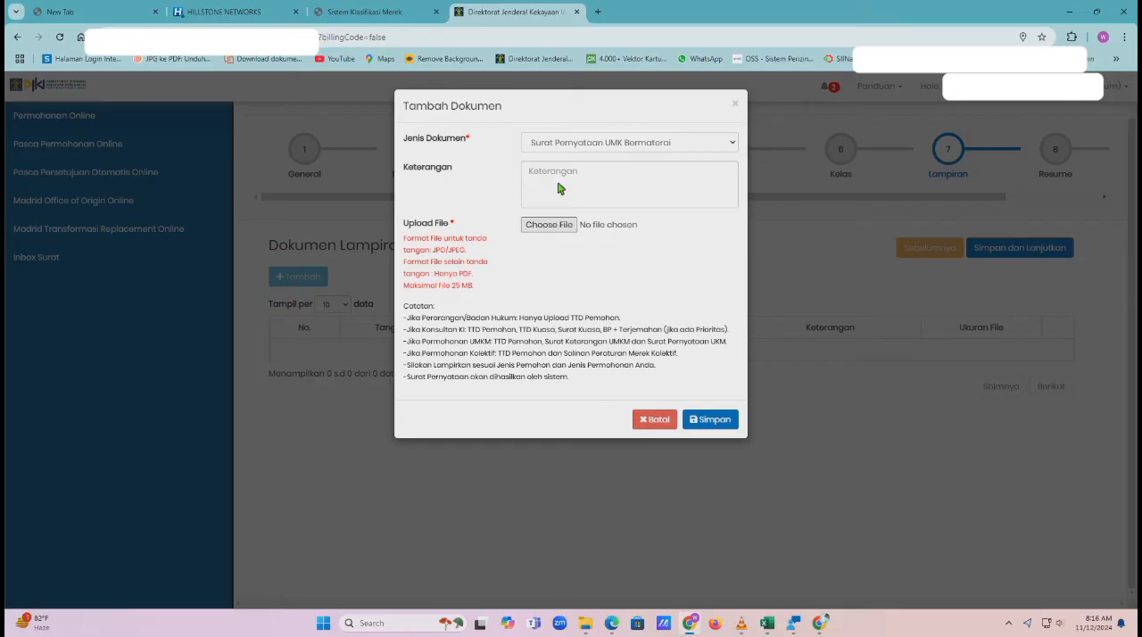
left_click(559, 188)
type("Surat K")
type("ee")
type("terangan ")
type("UKM")
Attach the file surat pernyataan (1).pdf to the Surat Pernyataan UMK document and save it
left_click(548, 228)
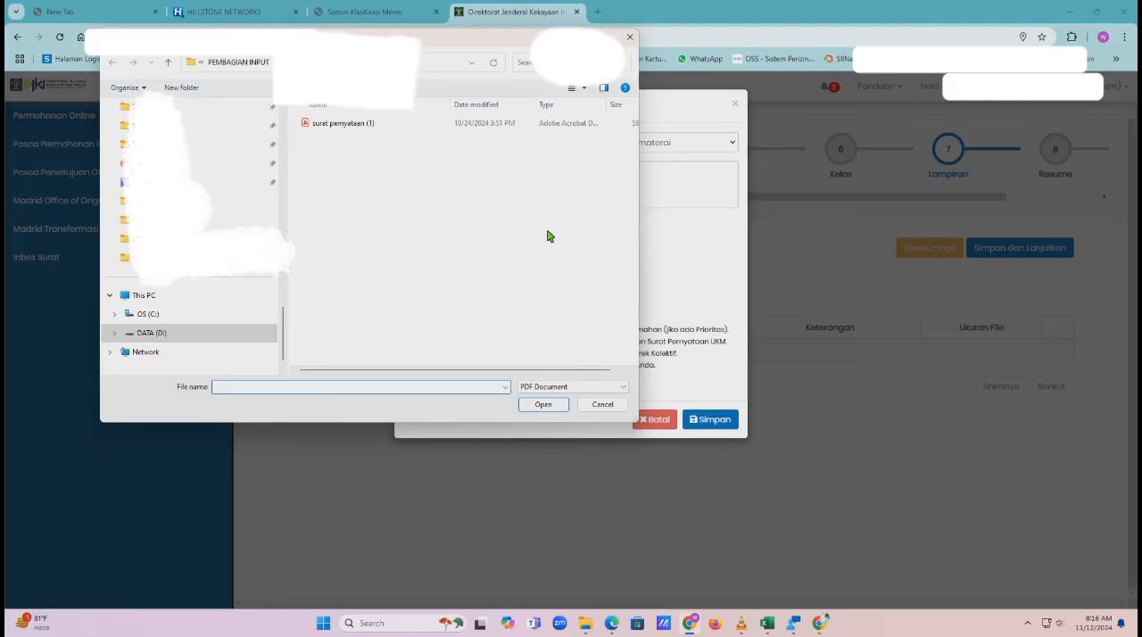
left_click(351, 126)
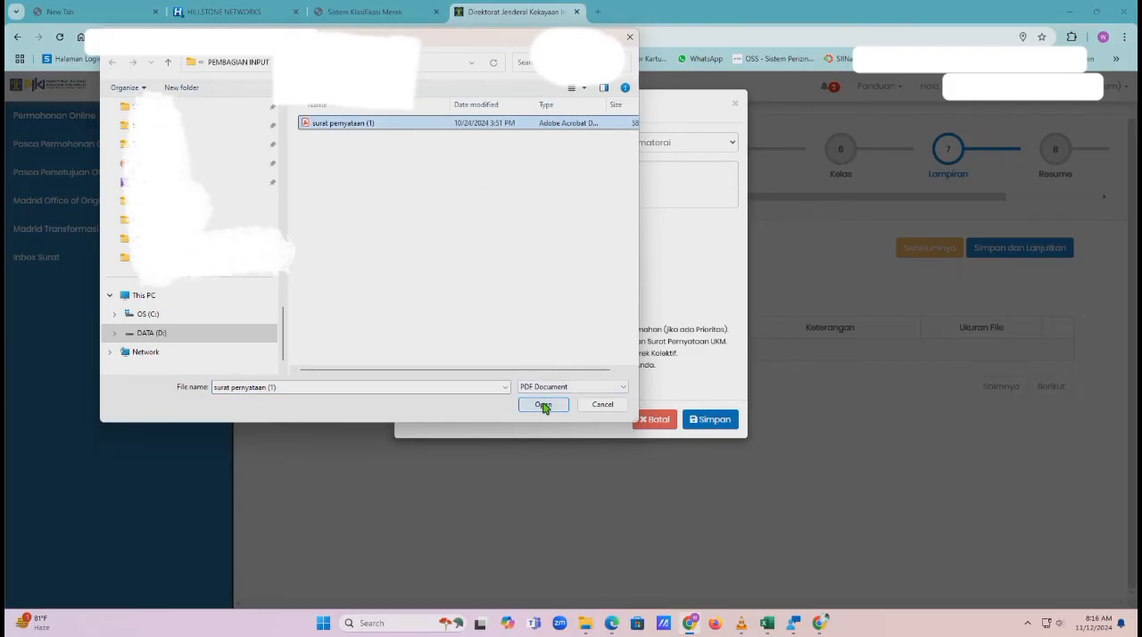
left_click(543, 406)
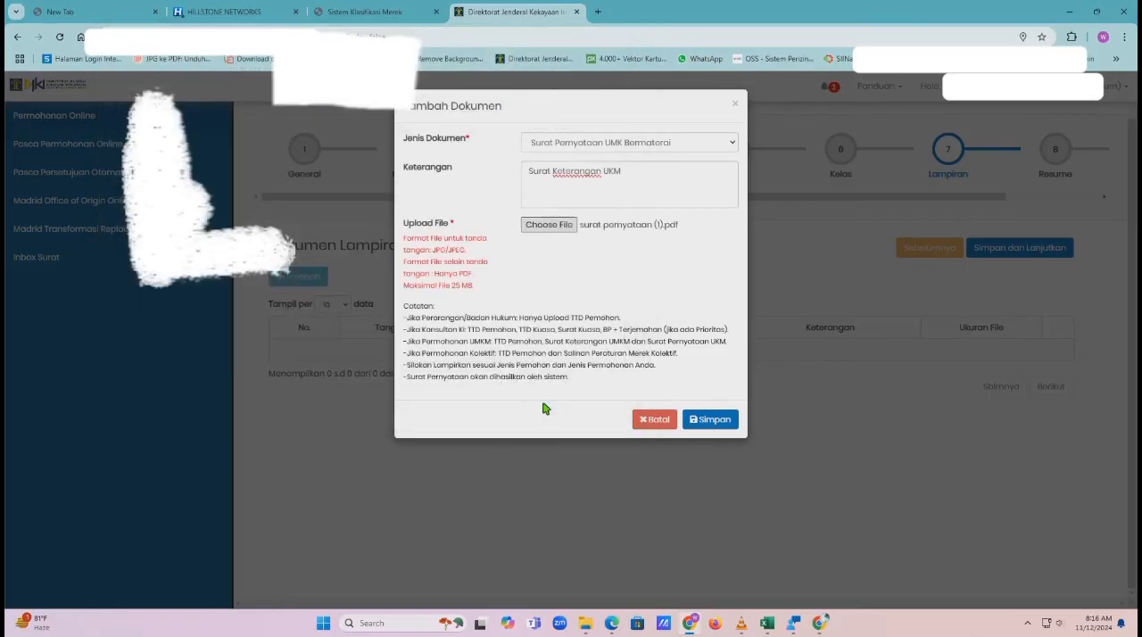
left_click(707, 419)
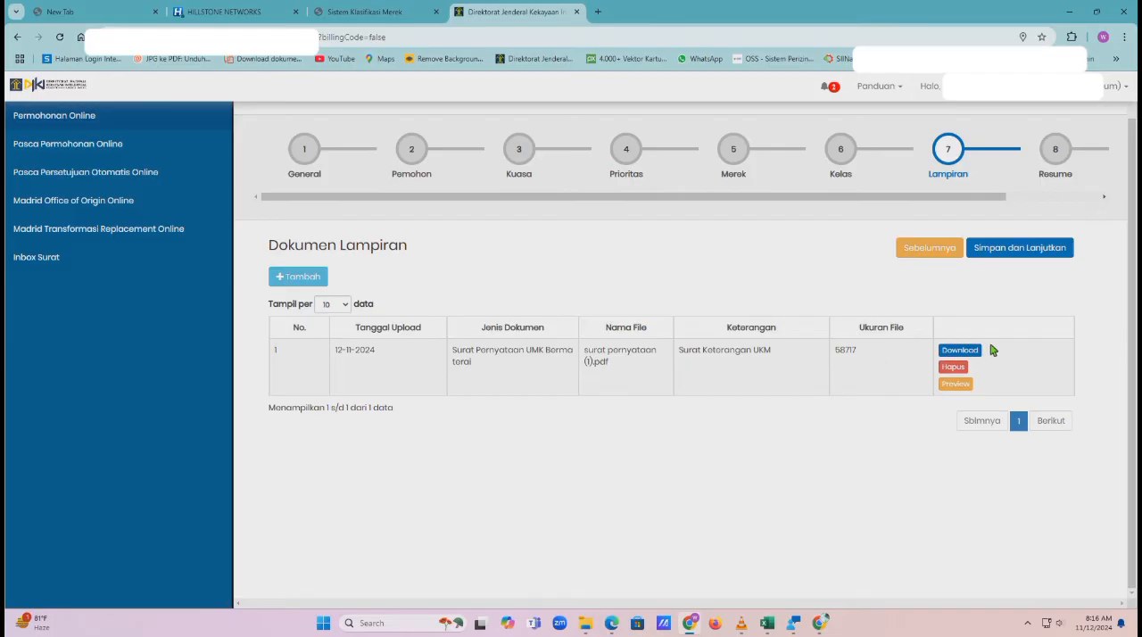
Preview the uploaded Surat Pernyataan UMK document, read through it, and close the preview
left_click(955, 385)
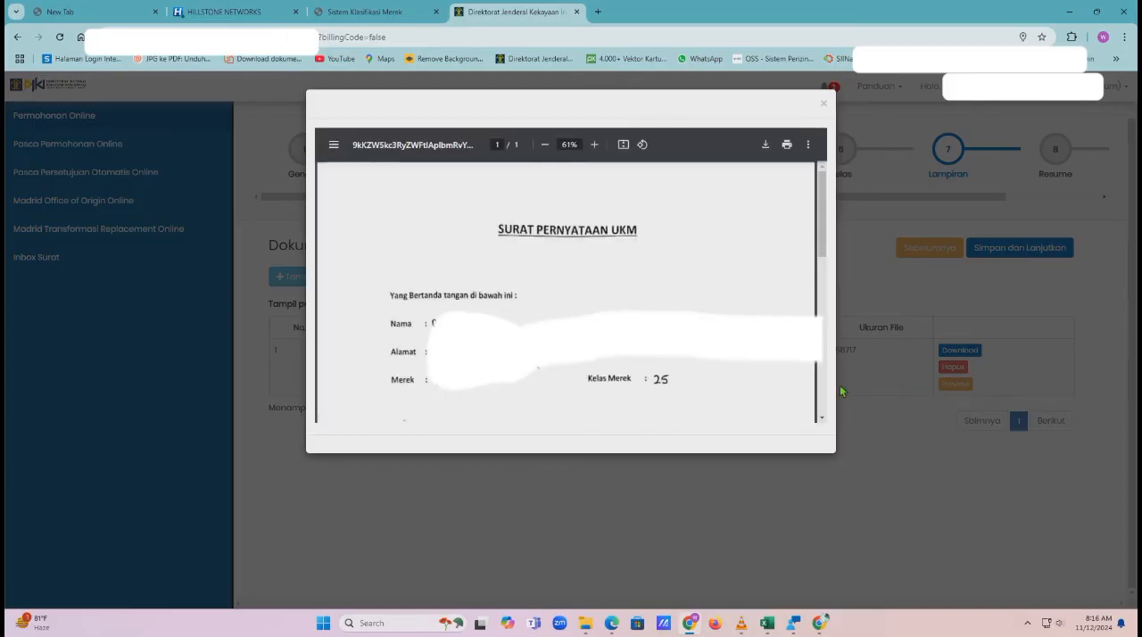
scroll(738, 300, "down", 6)
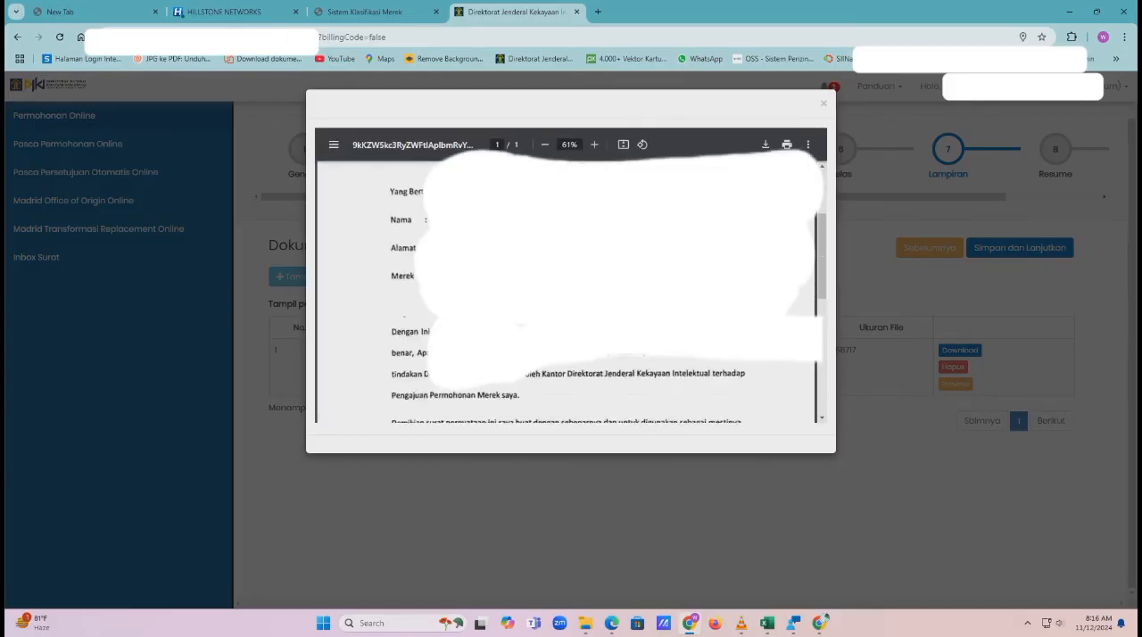
scroll(571, 294, "down", 3)
scroll(571, 295, "up", 6)
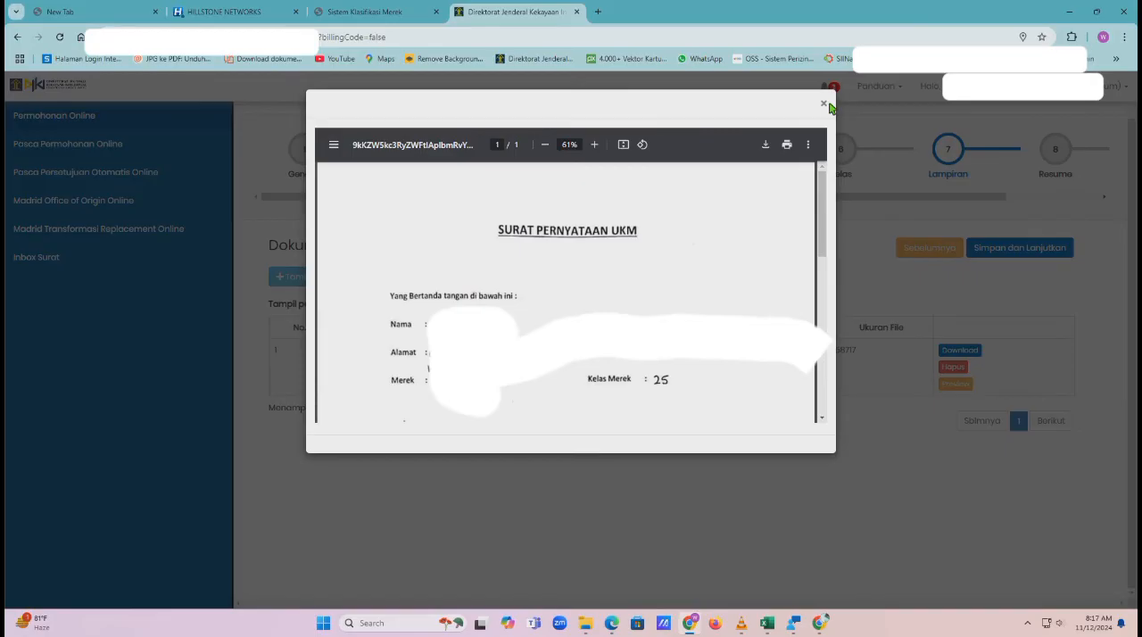
left_click(824, 104)
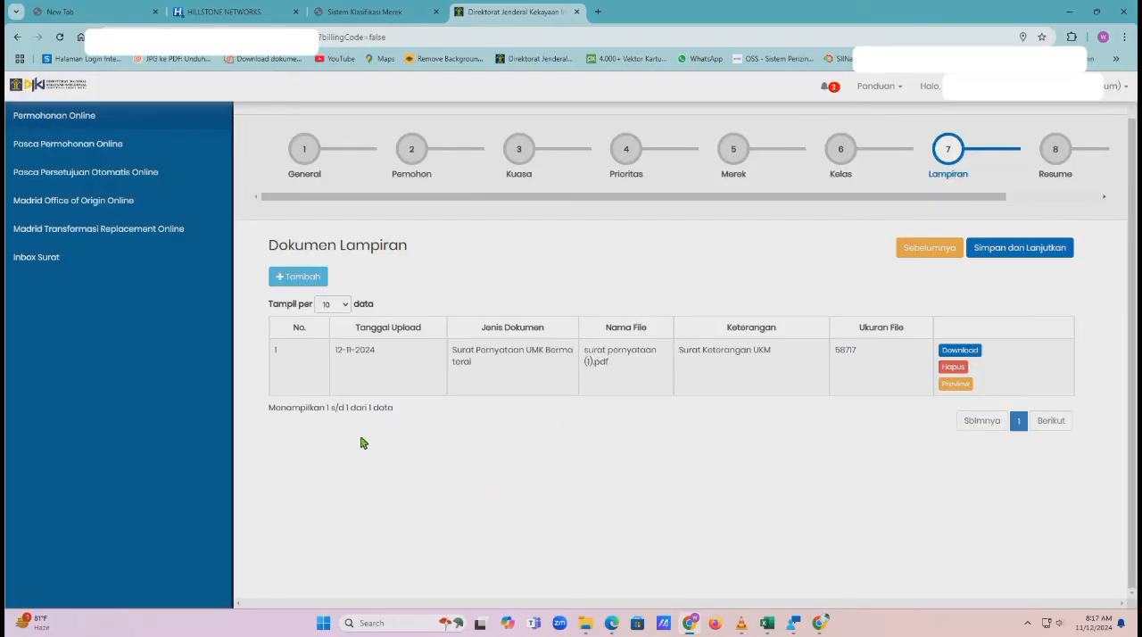
Start a second attachment as Surat Rekomendasi UMK Binaan Atau Surat Keterangan UMK Binaan Dinas (ASLI) with Keterangan "Surat Rekom dari Disdagin"
left_click(291, 279)
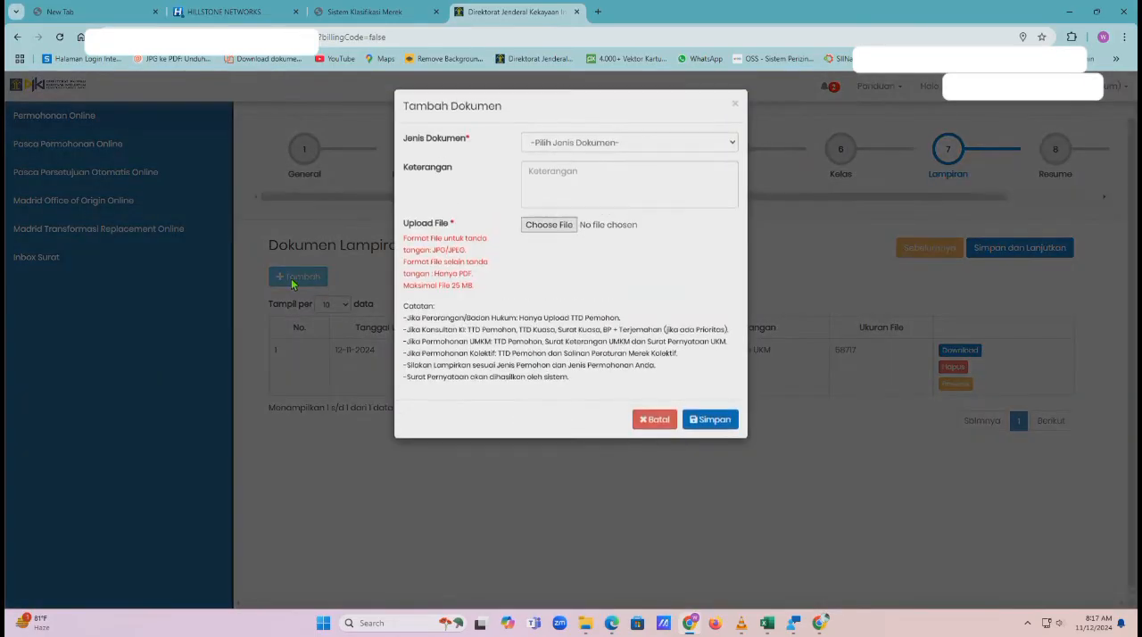
left_click(596, 145)
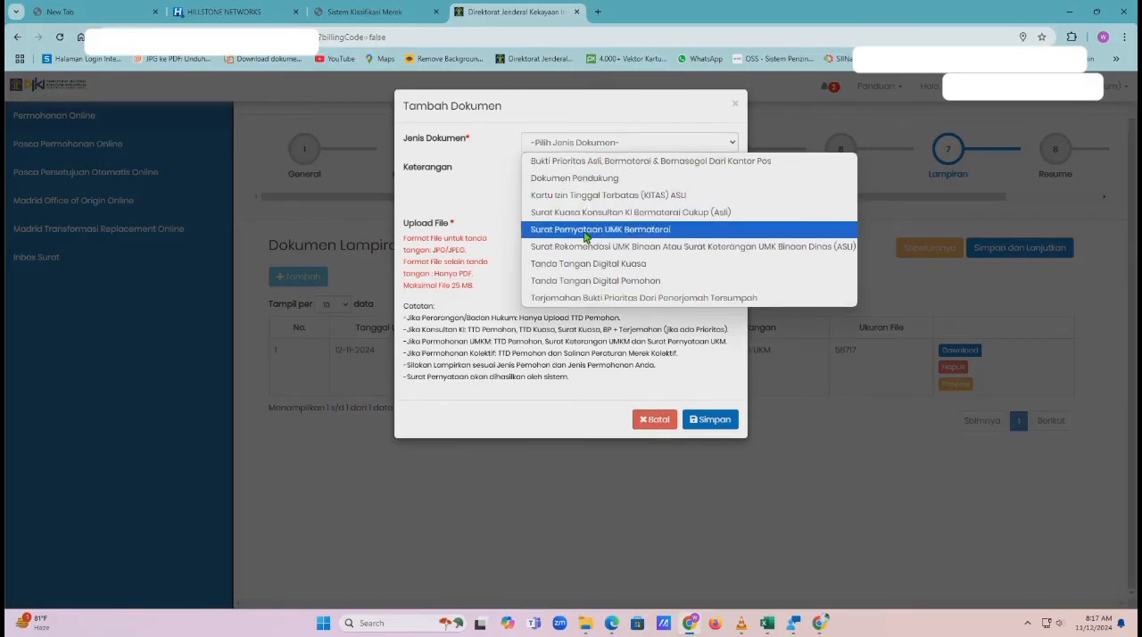
left_click(724, 252)
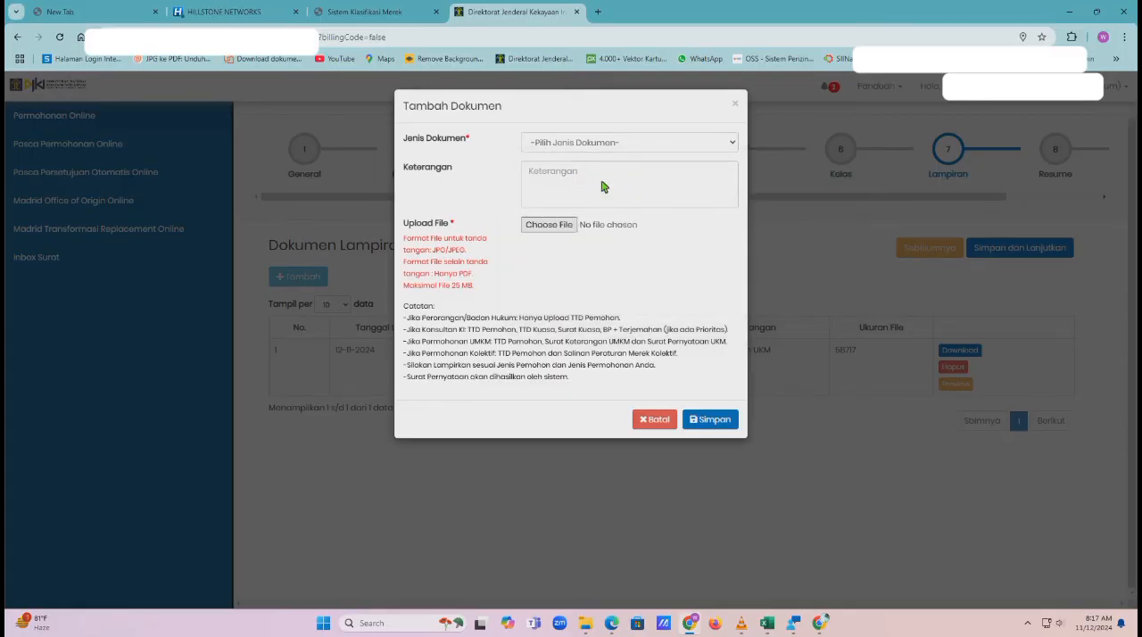
left_click(546, 174)
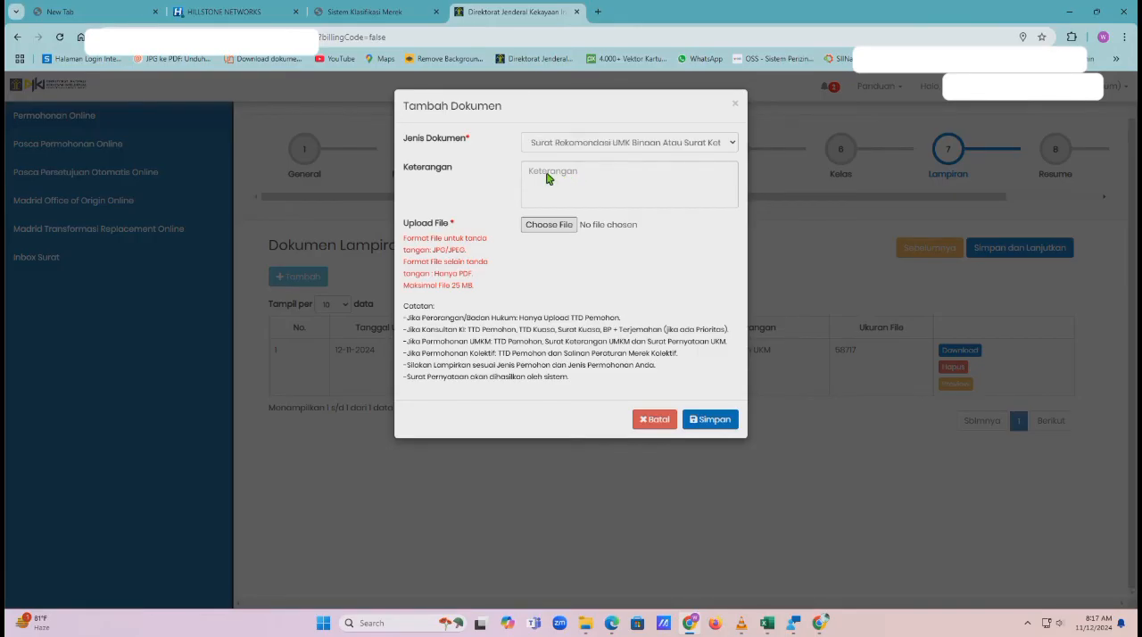
type("Surat")
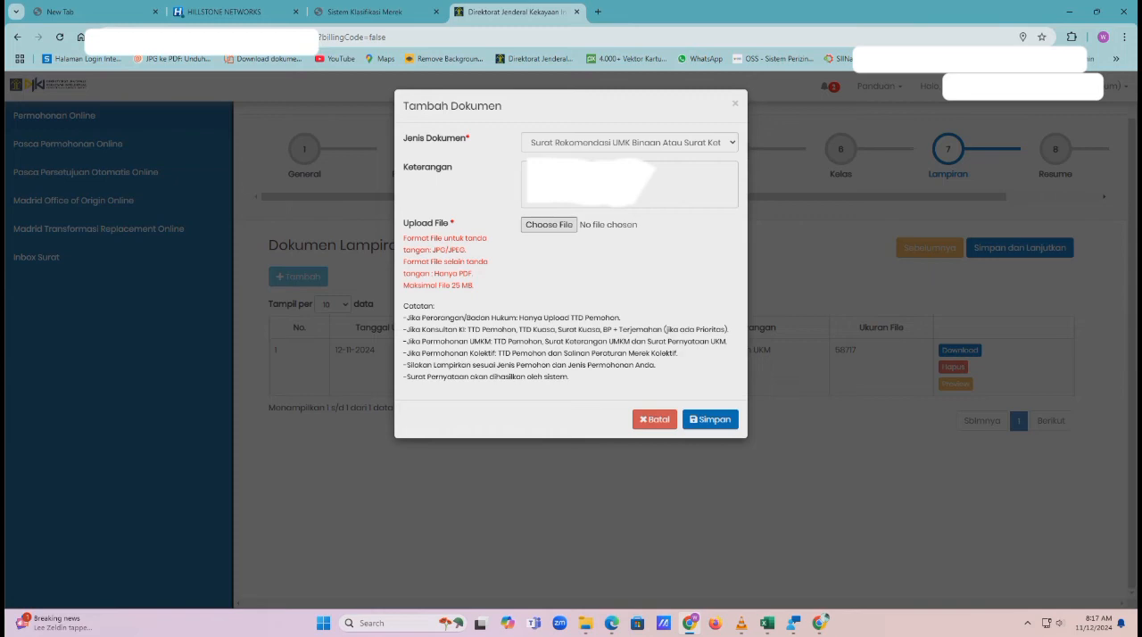
Attach SURAT REKOMENDASI HKI DISDAGIN.pdf from the parent folder to the recommendation letter document and save it
left_click(549, 225)
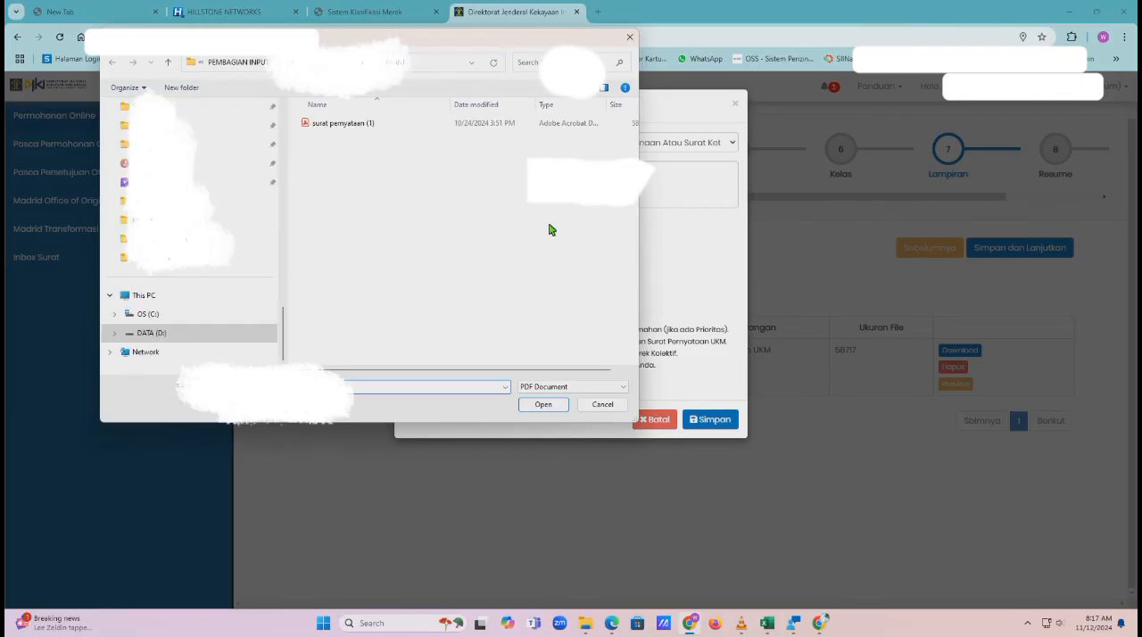
left_click(333, 63)
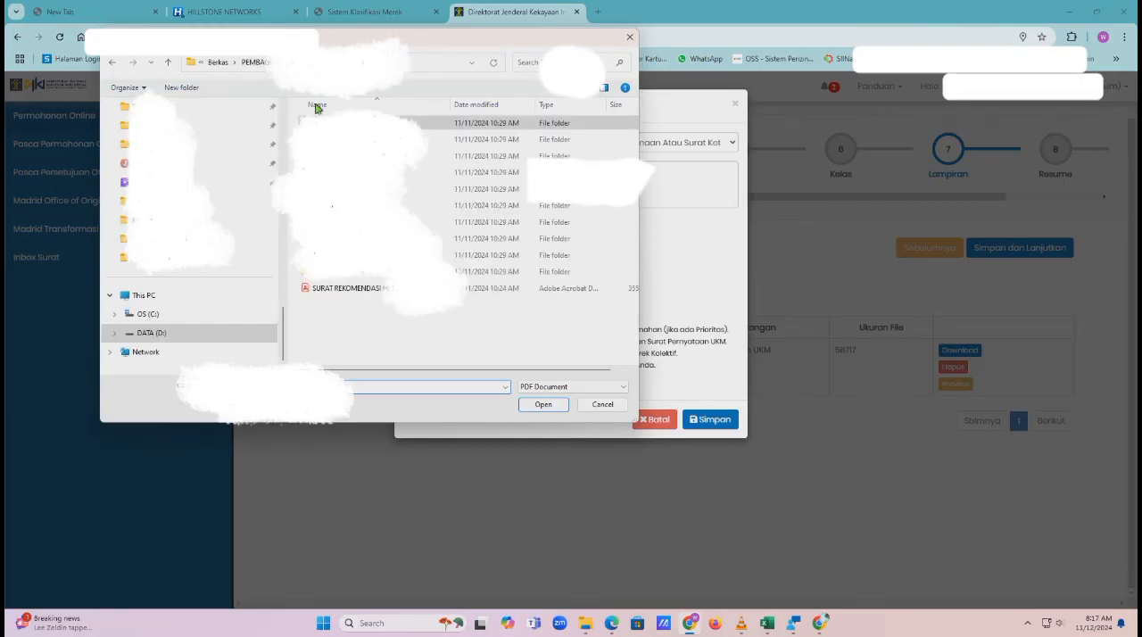
left_click(350, 287)
left_click(549, 405)
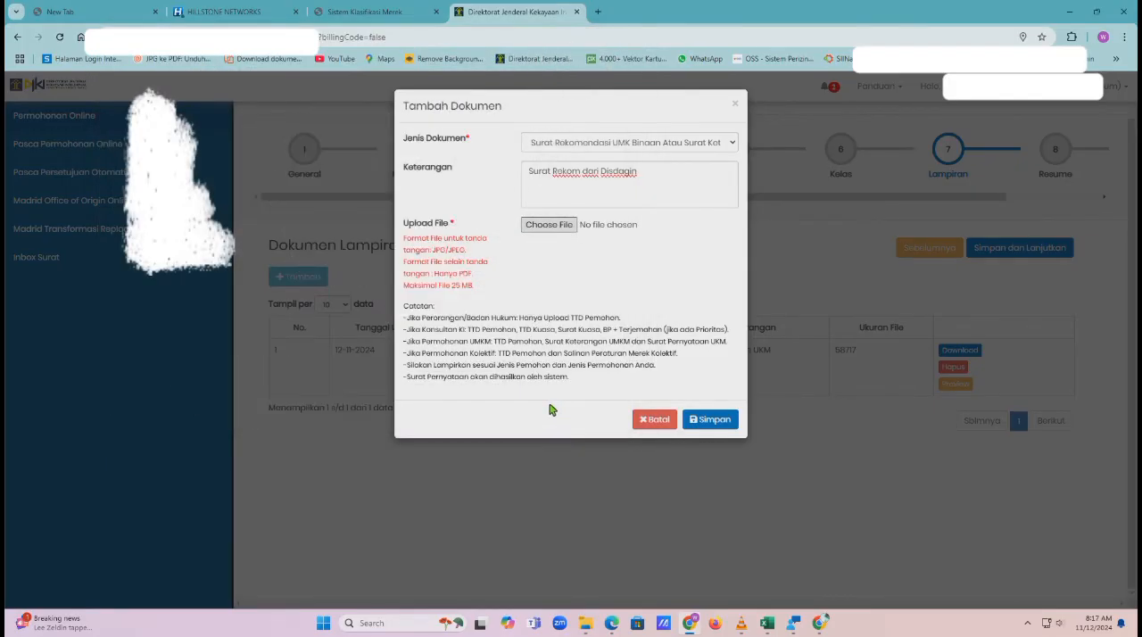
left_click(706, 421)
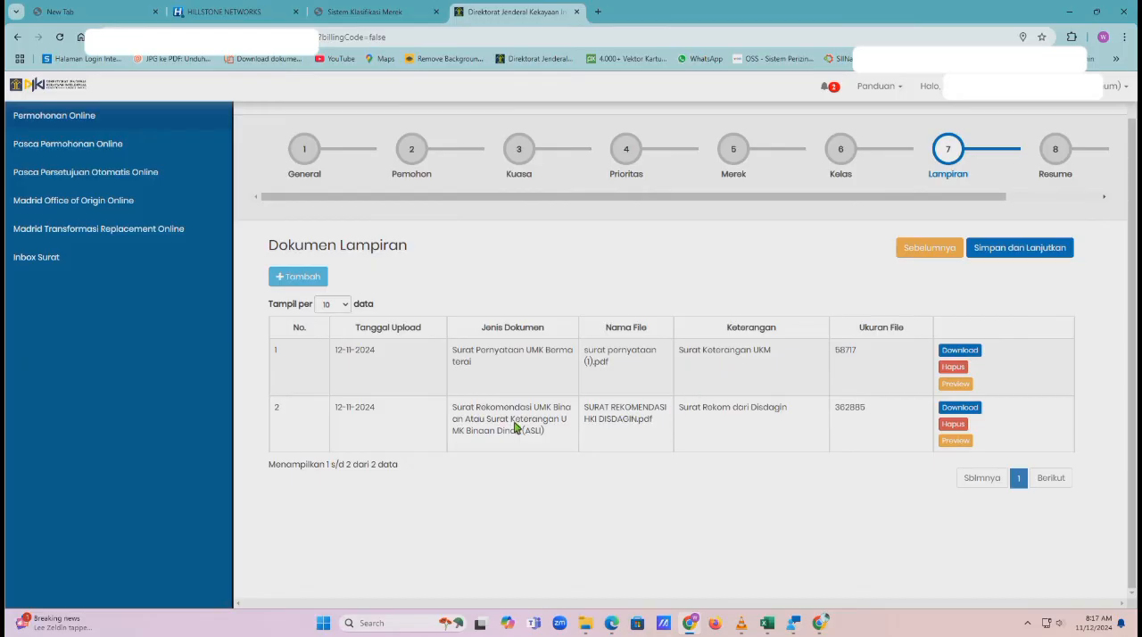
Preview the uploaded Surat Rekomendasi document and close the preview
left_click(955, 441)
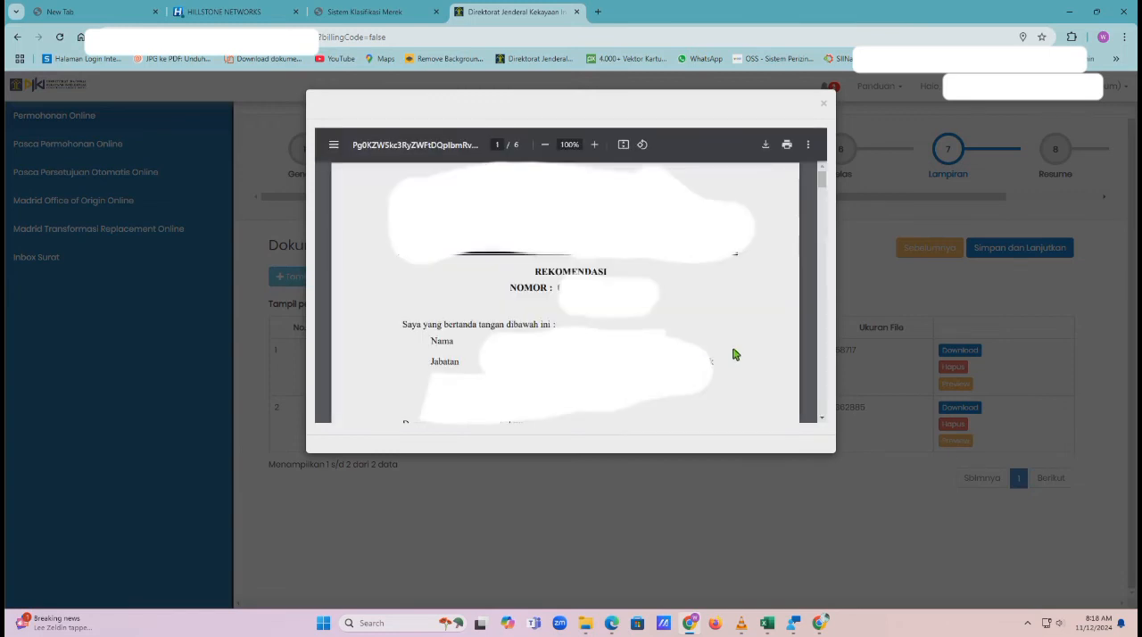
left_click_drag(822, 179, 830, 124)
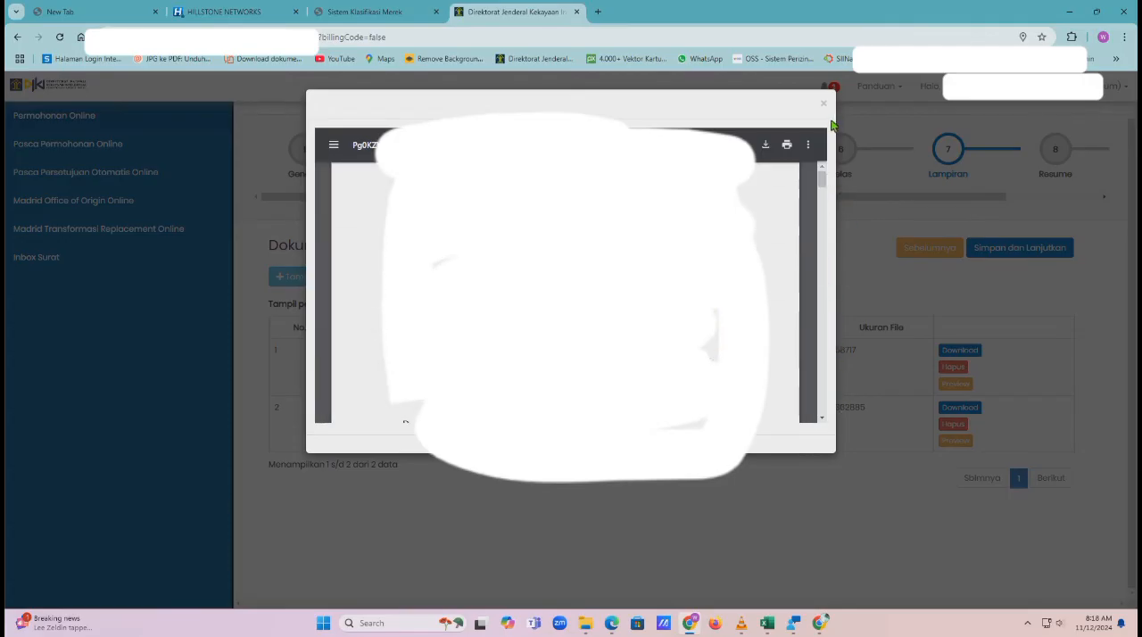
left_click(823, 104)
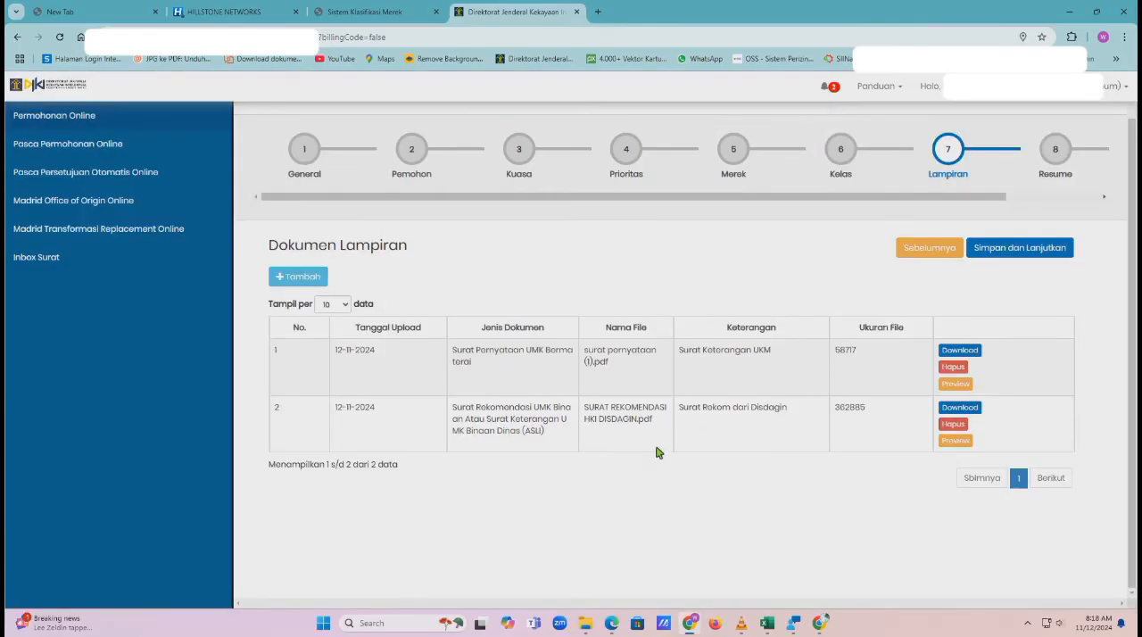
Start a third attachment as Tanda Tangan Digital Pemohon with Keterangan "TTD"
left_click(307, 278)
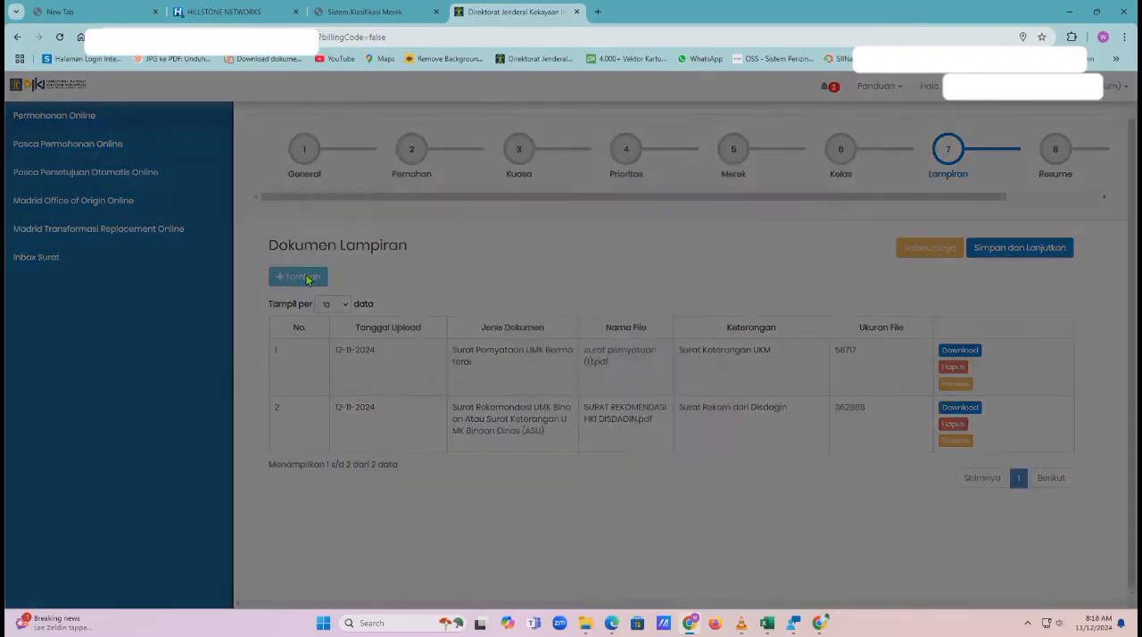
left_click(571, 143)
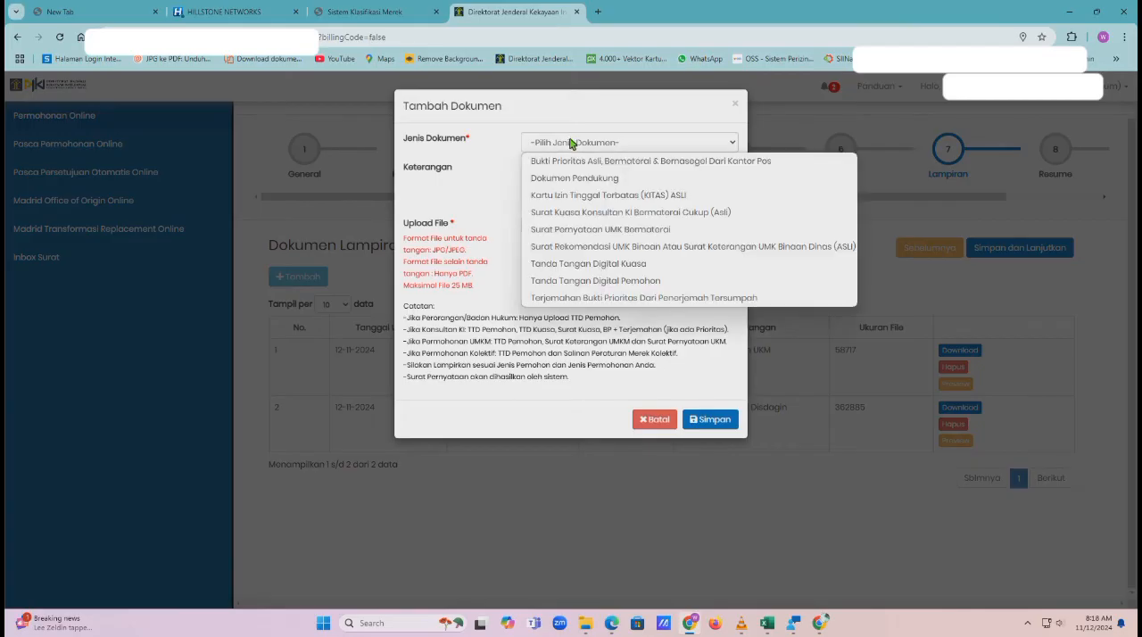
left_click(562, 282)
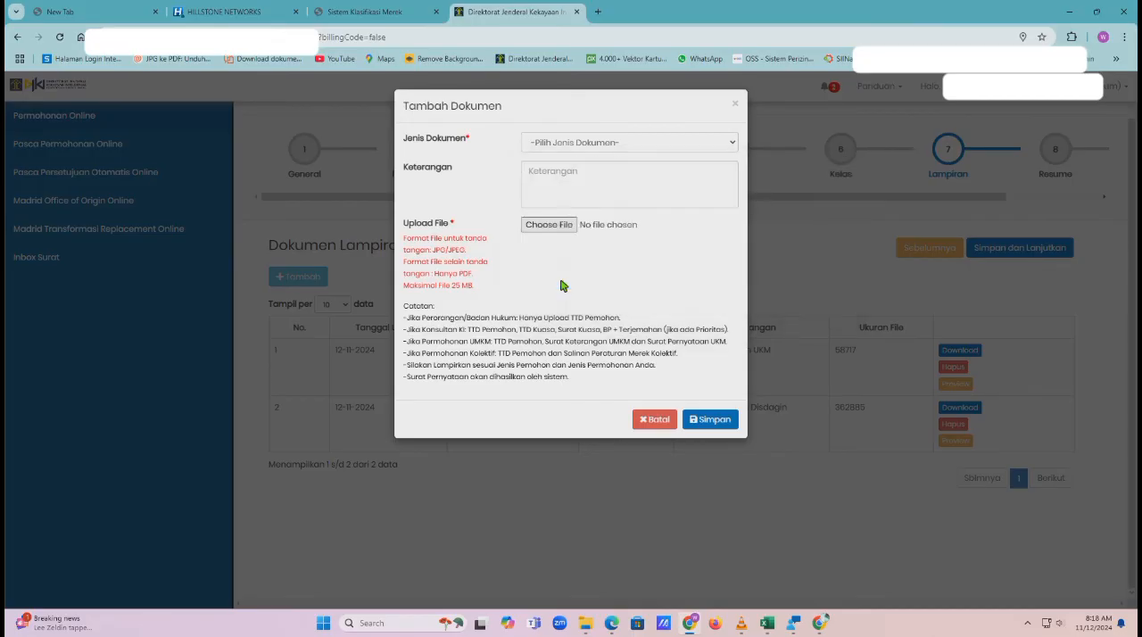
left_click(562, 181)
type("TTD")
Attach ttd.jpg from the first subfolder to the applicant's digital signature document and save it
left_click(556, 229)
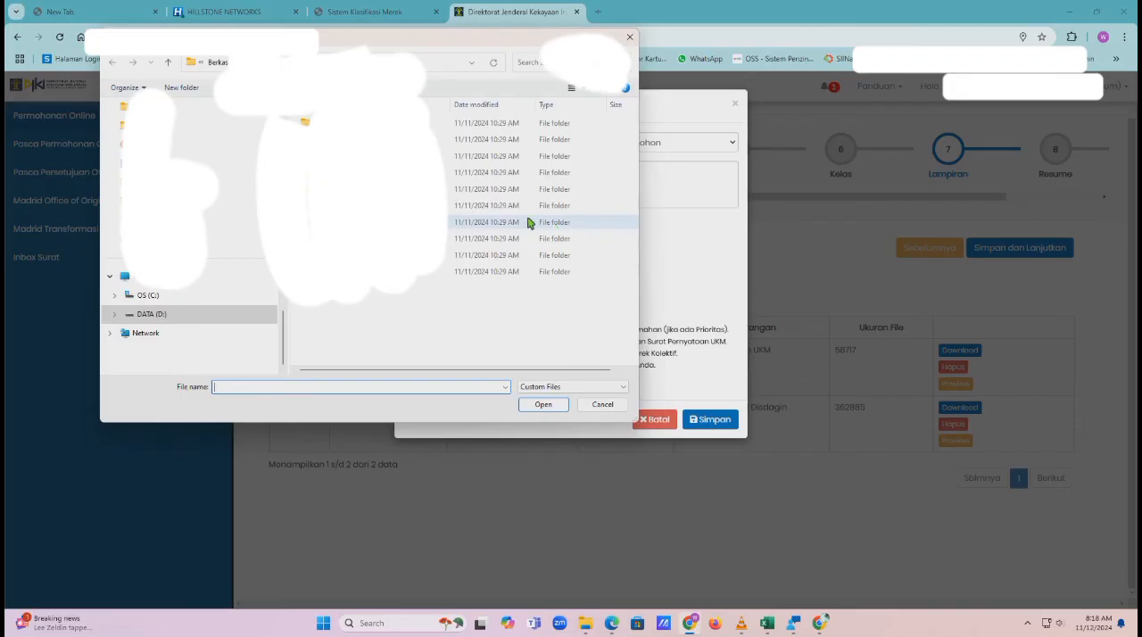
double_click(527, 123)
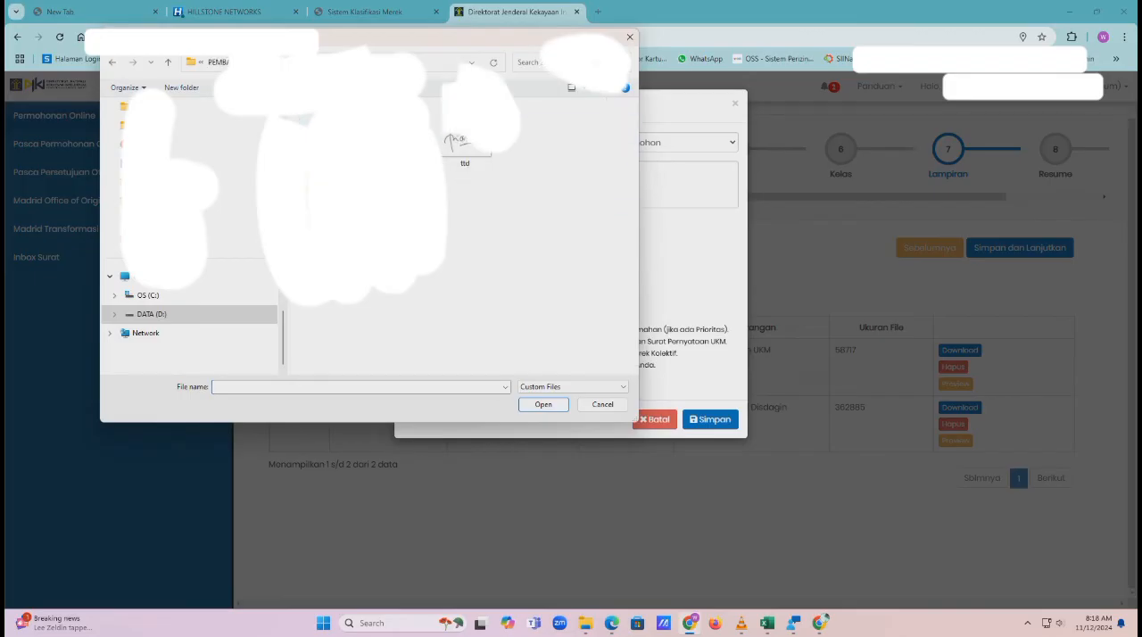
left_click(480, 151)
left_click(550, 406)
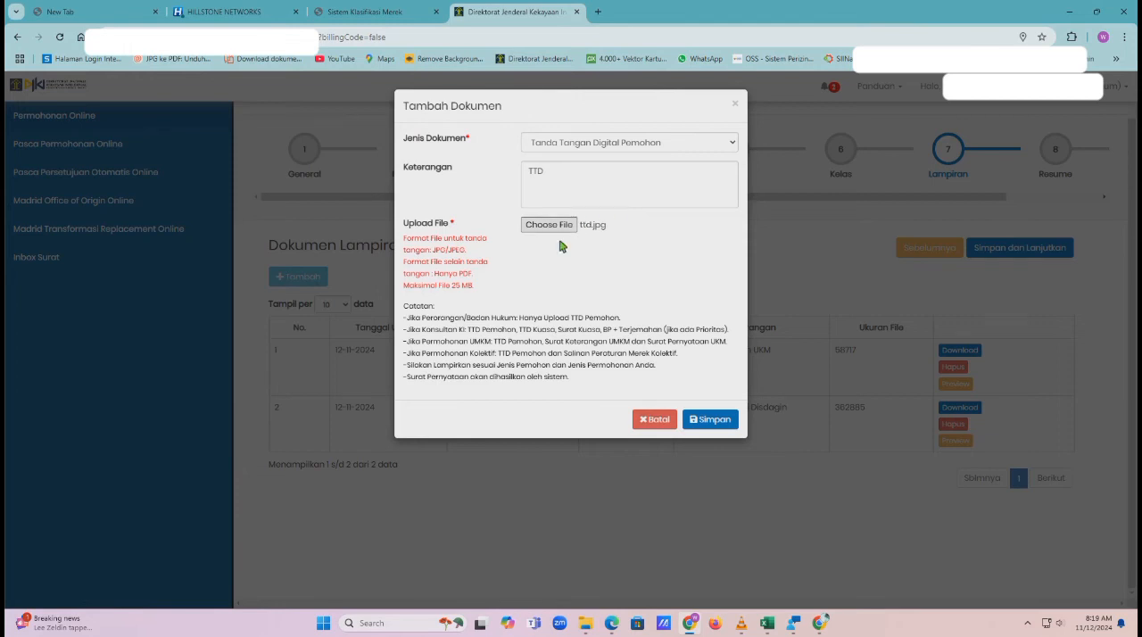
left_click(720, 420)
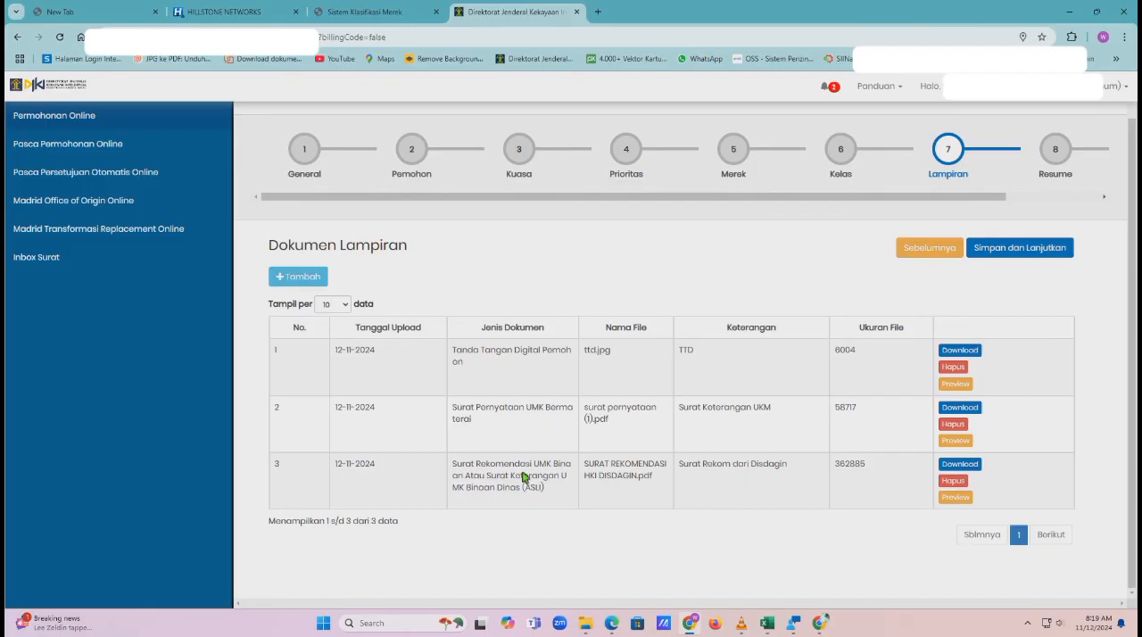
Preview the uploaded digital signature image and close the preview
left_click(956, 384)
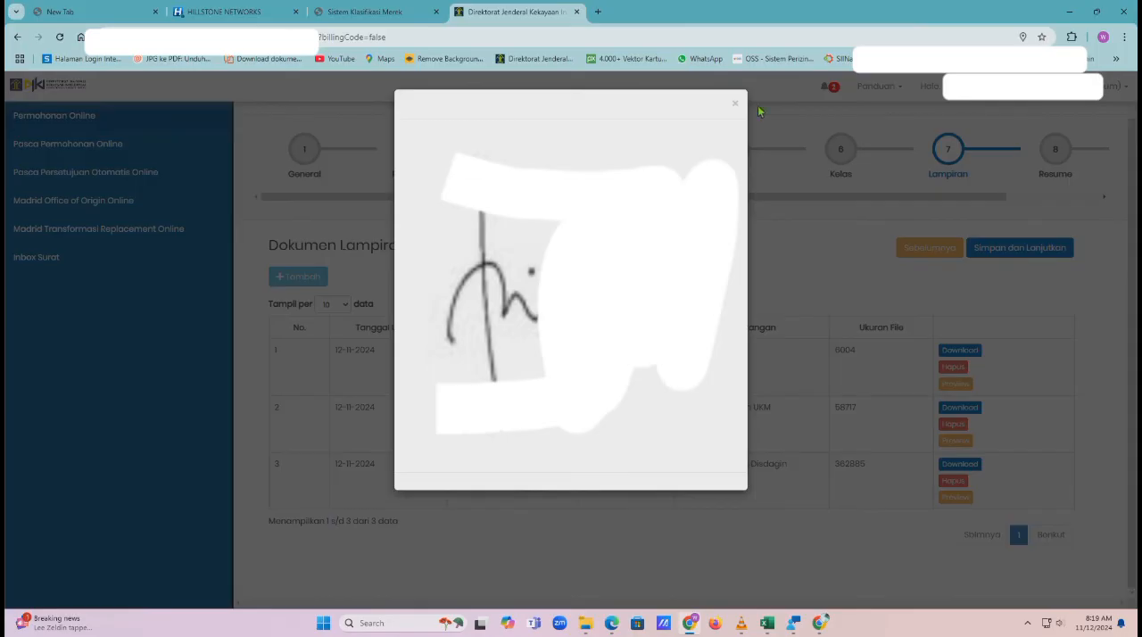
left_click(735, 104)
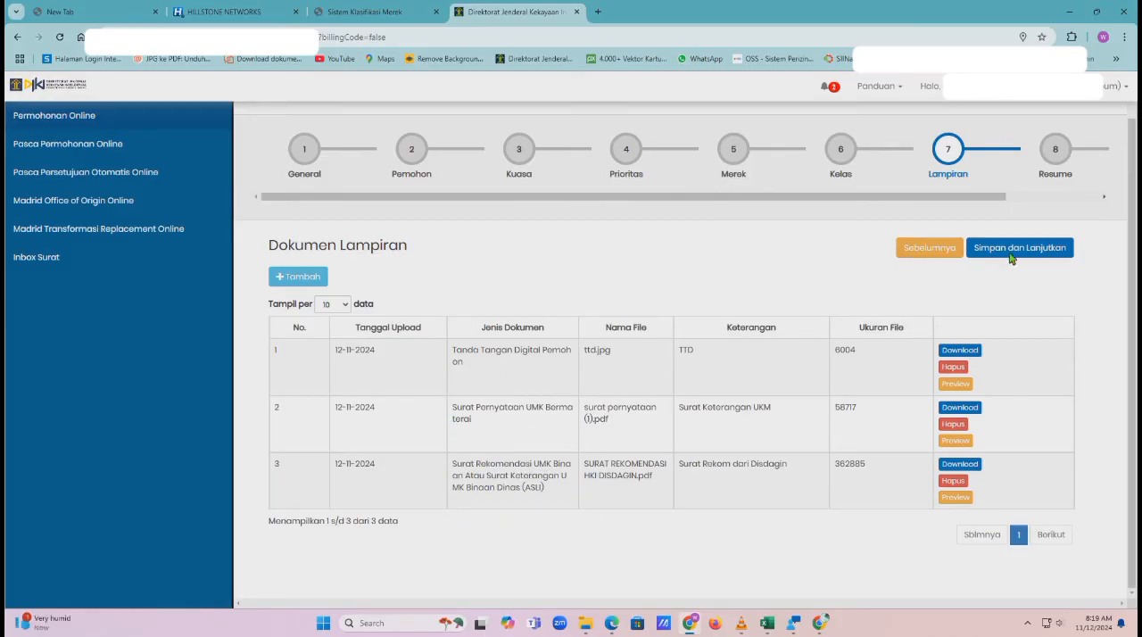
Save the attachments, review the application summary in Resume, and confirm that the application data is correct
left_click(1035, 251)
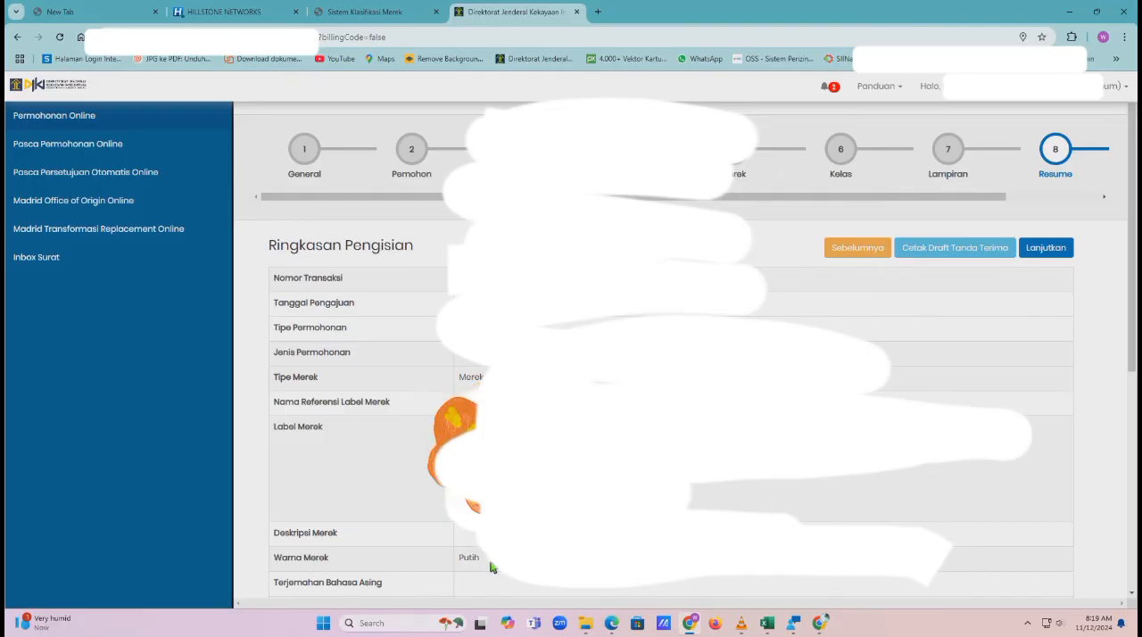
scroll(490, 568, "down", 5)
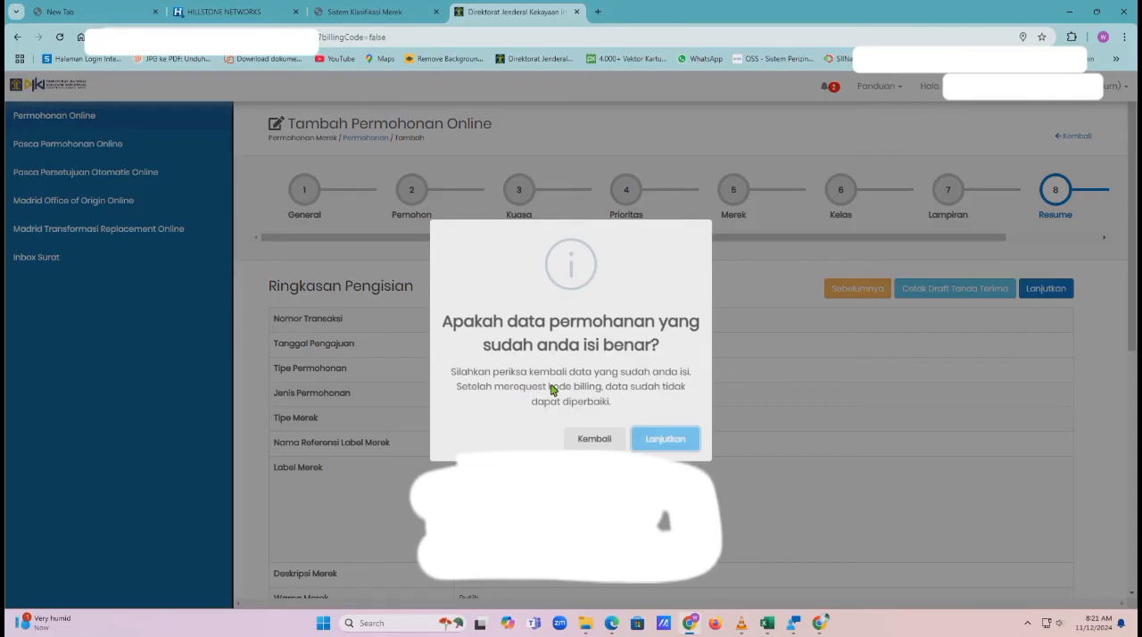
left_click(656, 441)
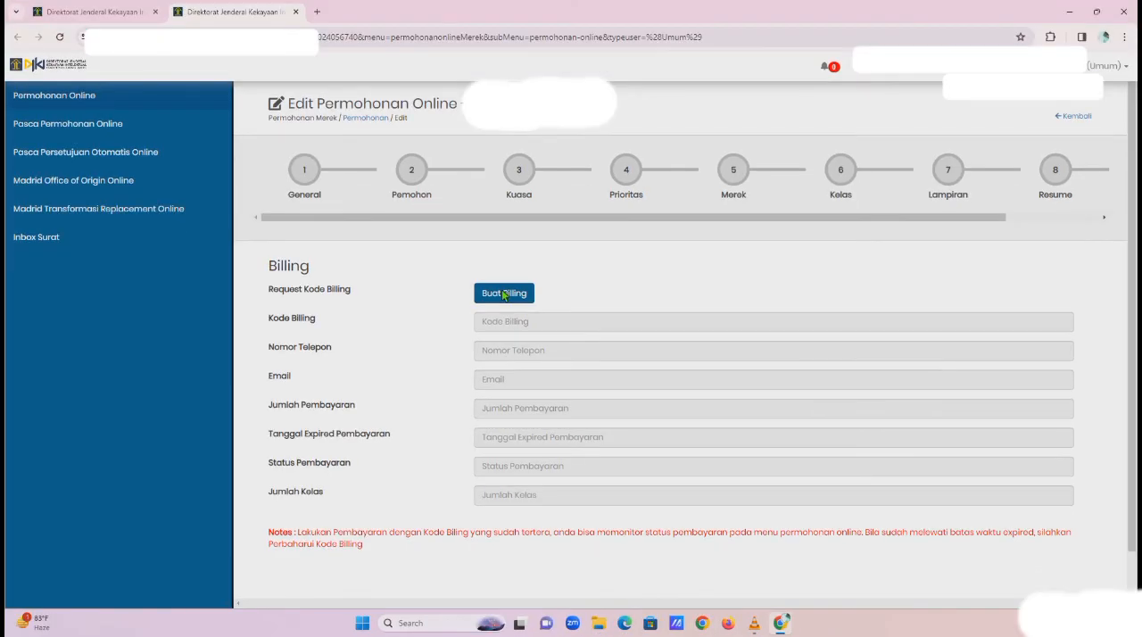
Request the billing code, declaring that the entered data is true, and acknowledge the payment notices
left_click(504, 294)
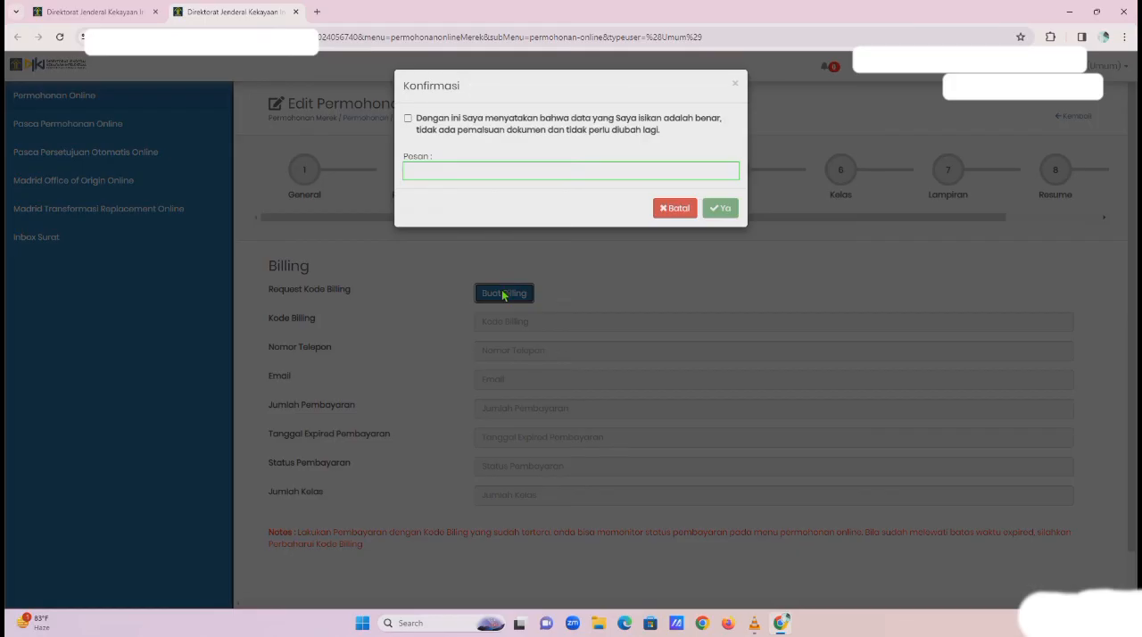
left_click(418, 125)
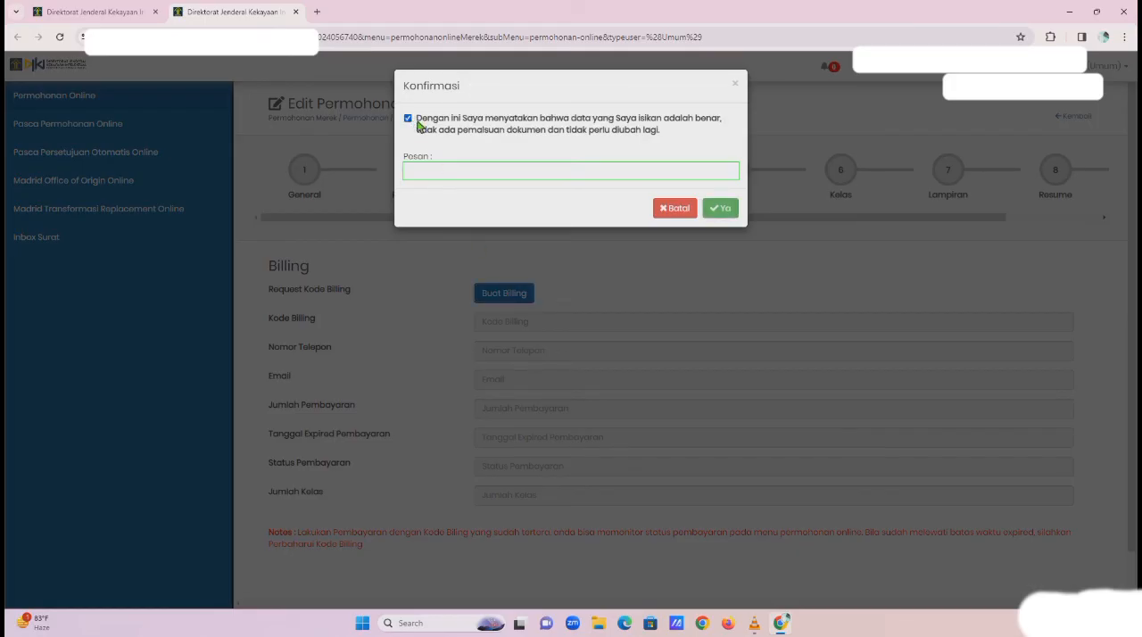
left_click(729, 208)
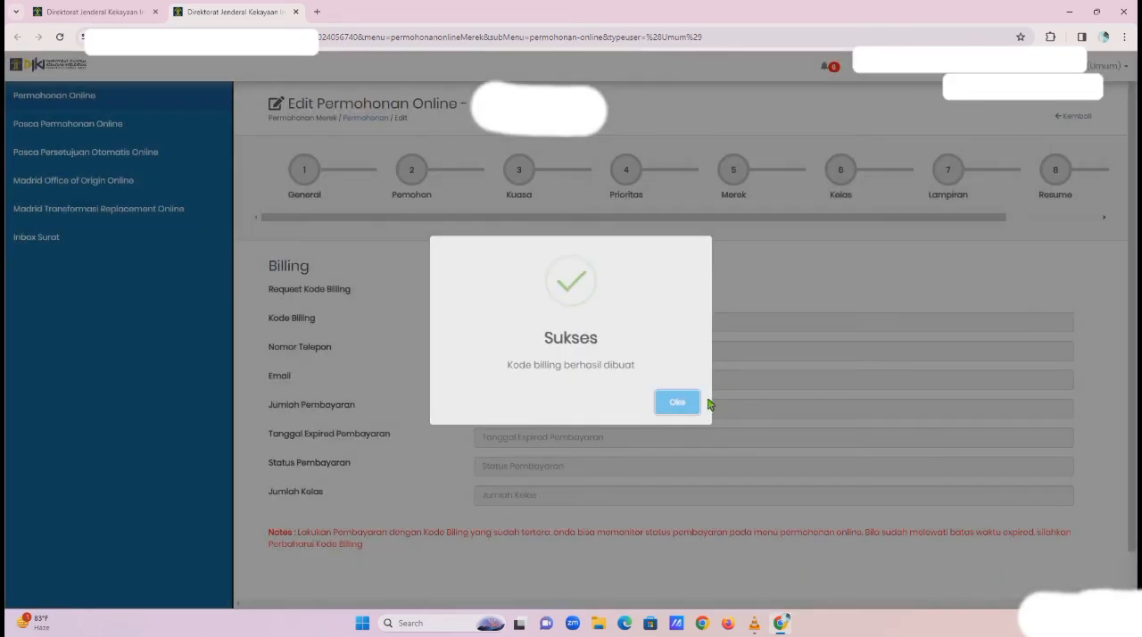
left_click(679, 403)
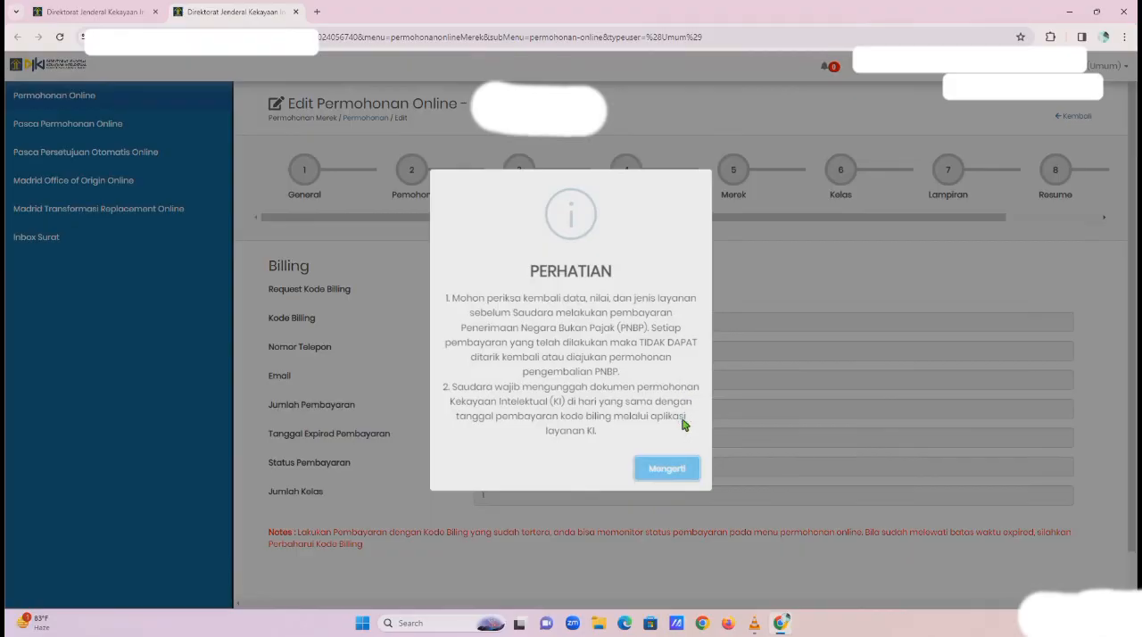
left_click(683, 471)
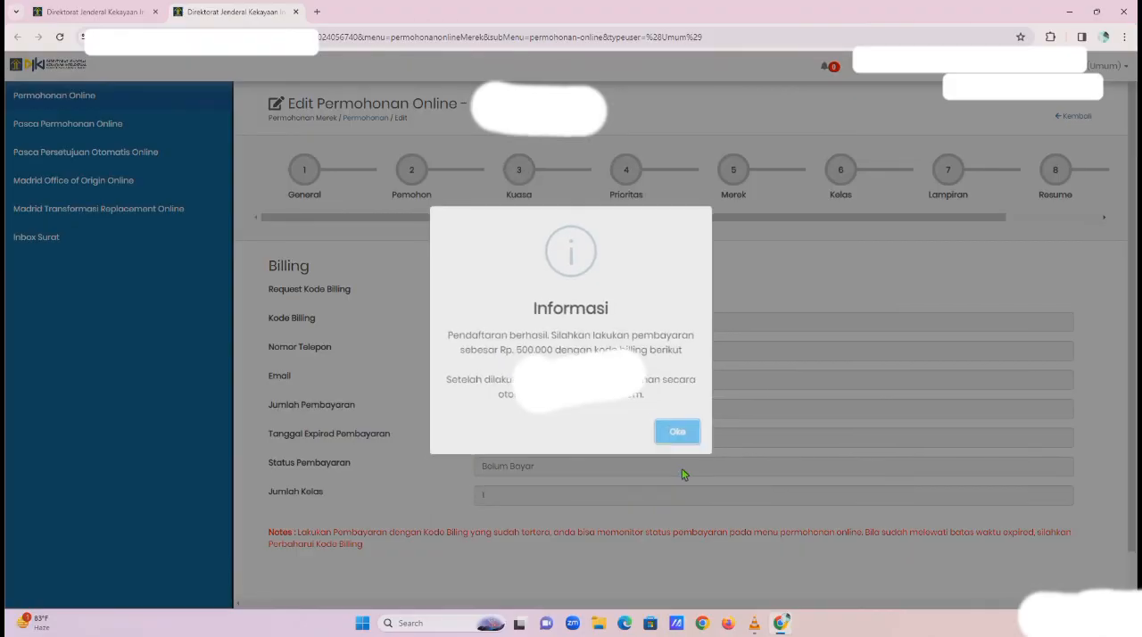
left_click(678, 433)
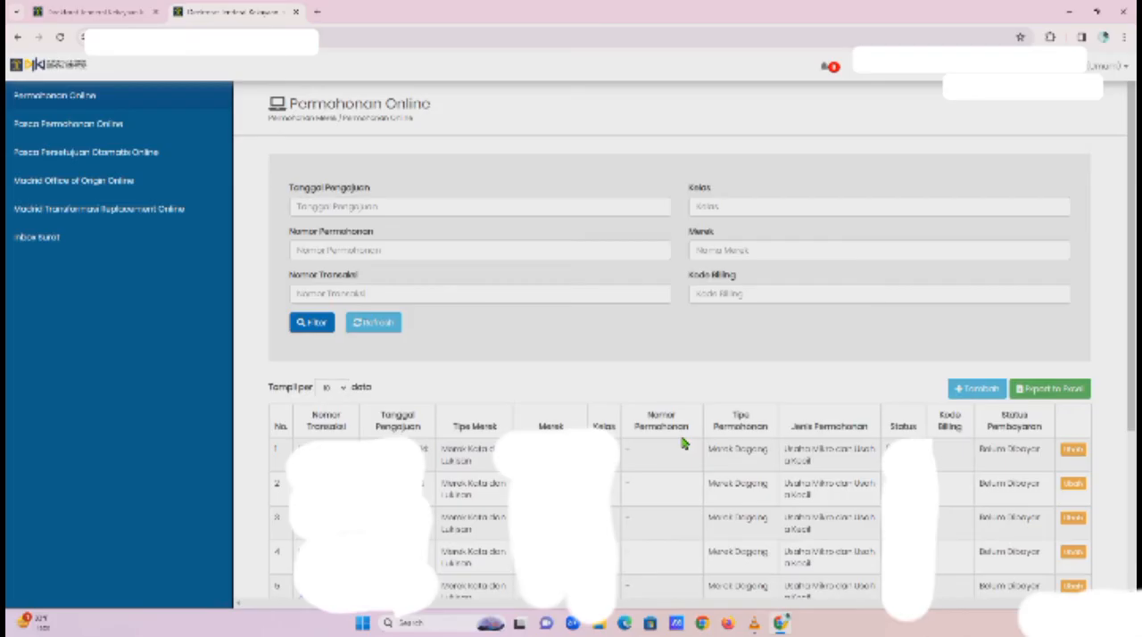
Download the payment invoices of the unpaid draft in row 57 and of the filtered draft application
scroll(737, 497, "down", 15)
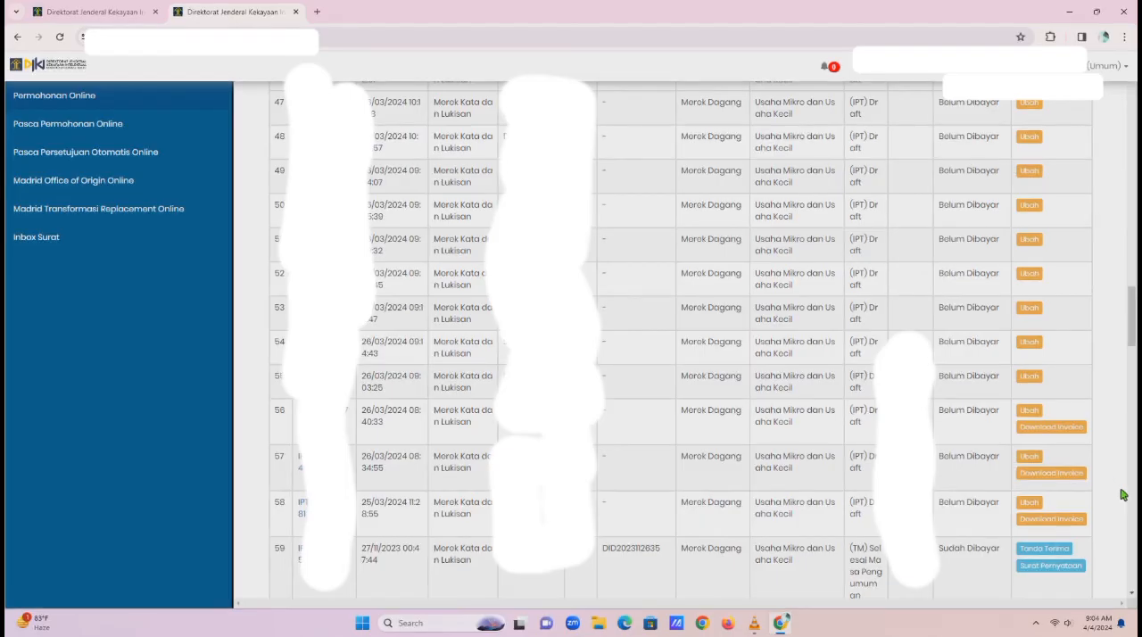
left_click(1071, 474)
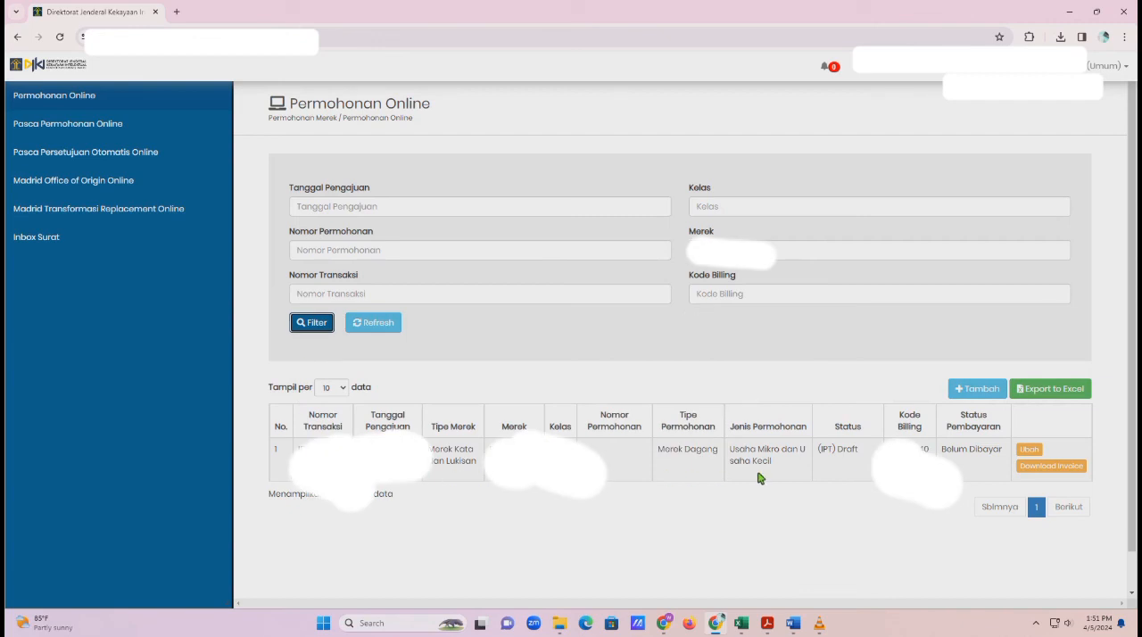
left_click(1066, 467)
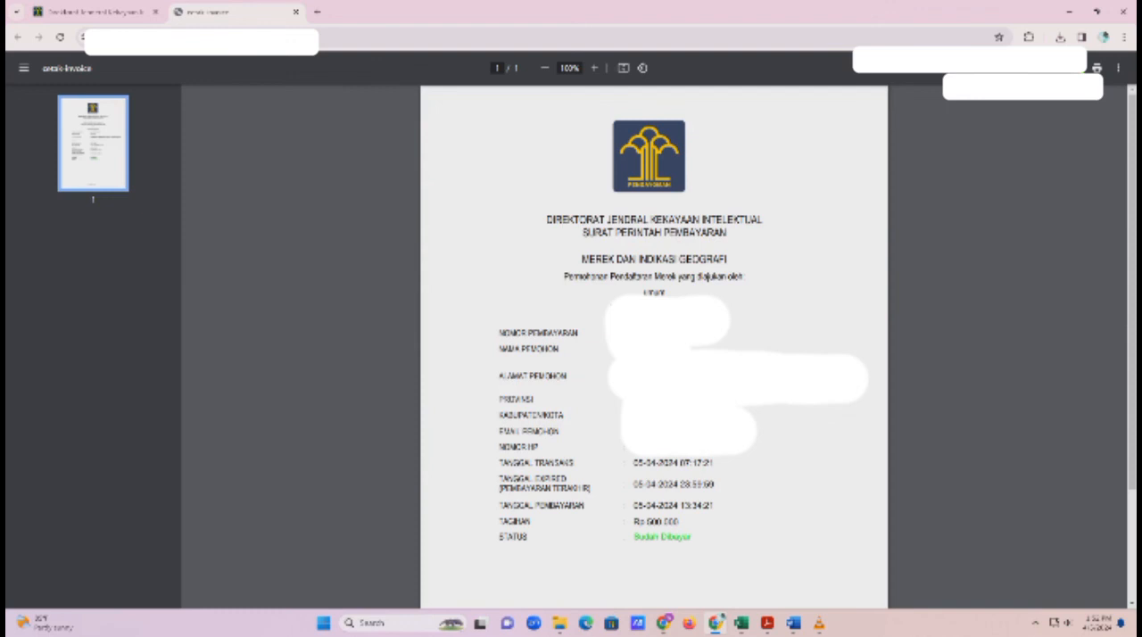
Return from the invoice to a fresh Permohonan Online list and download the Tanda Terima of the paid application in row 4
left_click(120, 14)
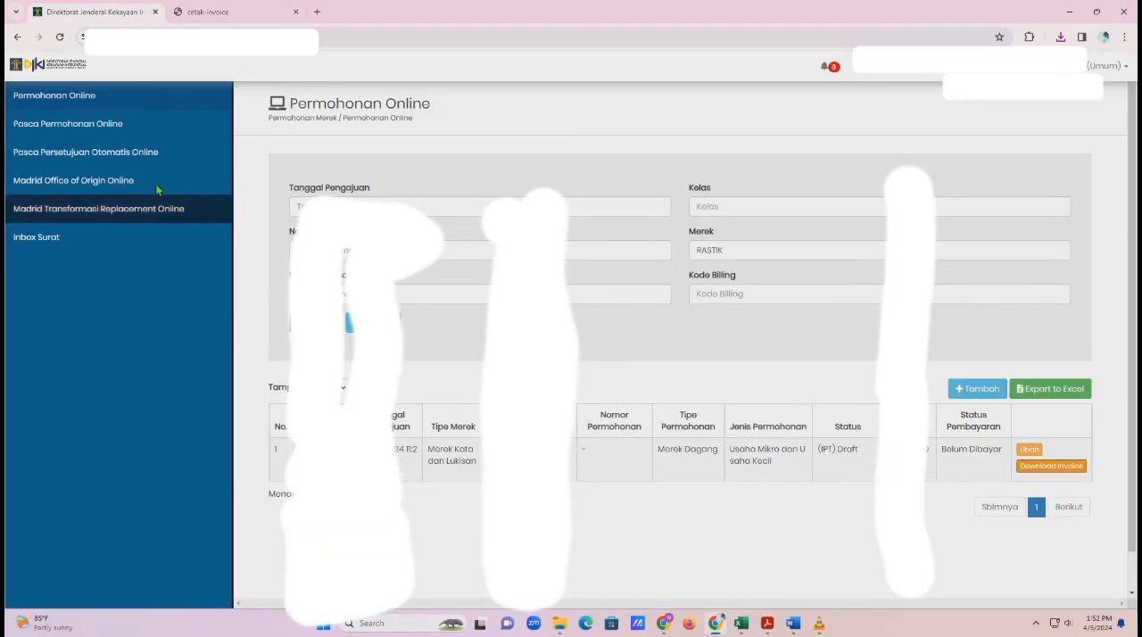
left_click(66, 99)
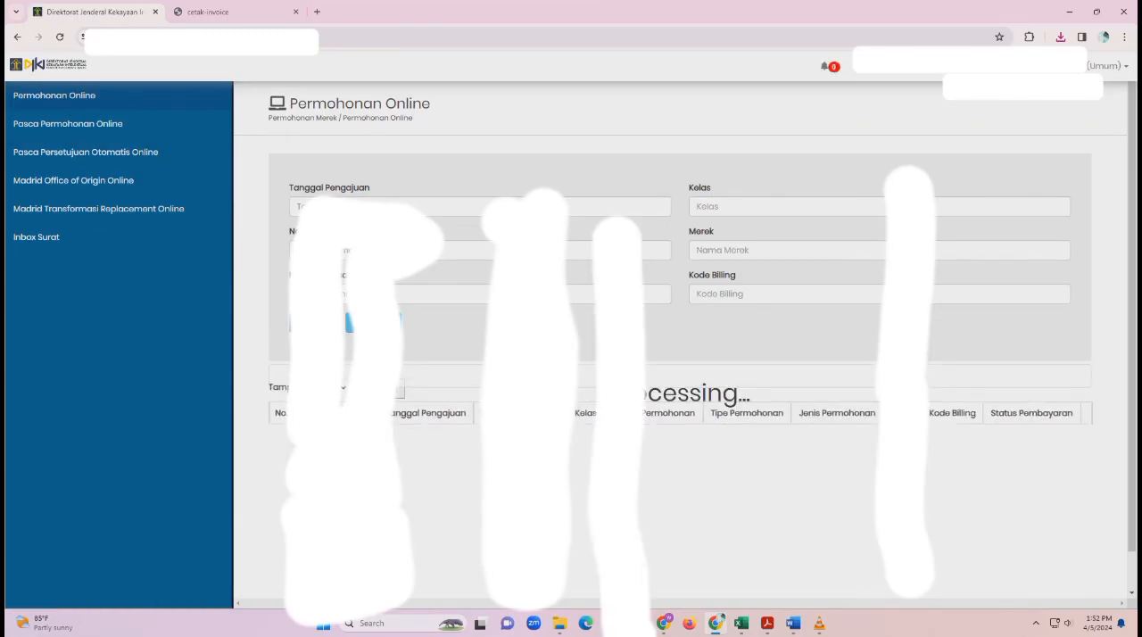
scroll(798, 499, "down", 3)
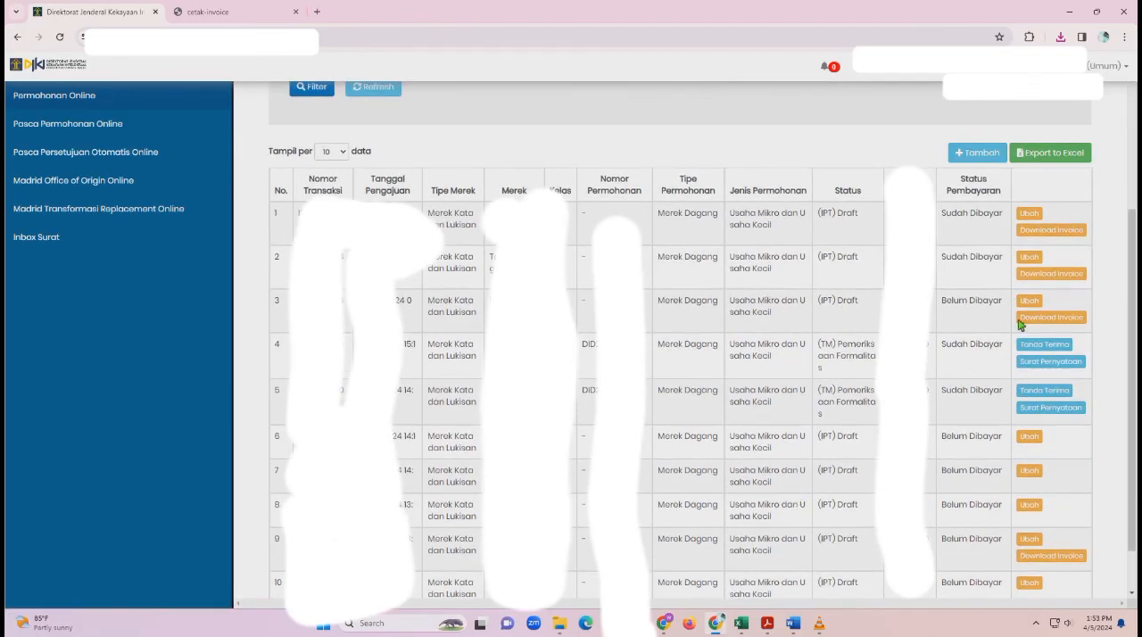
left_click(1058, 349)
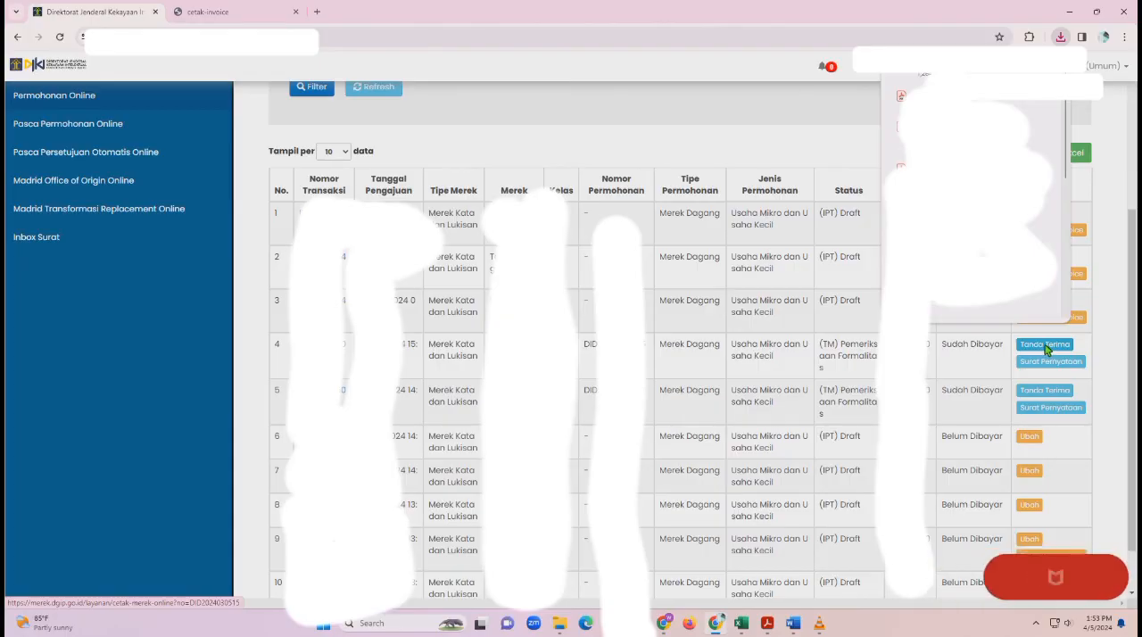
left_click(1044, 345)
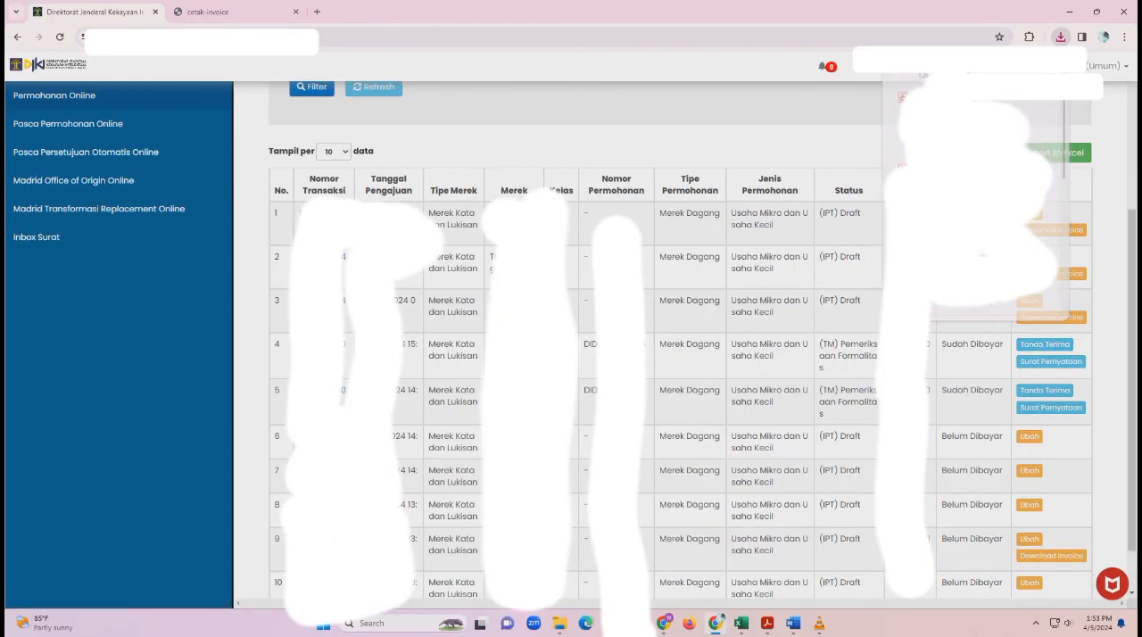